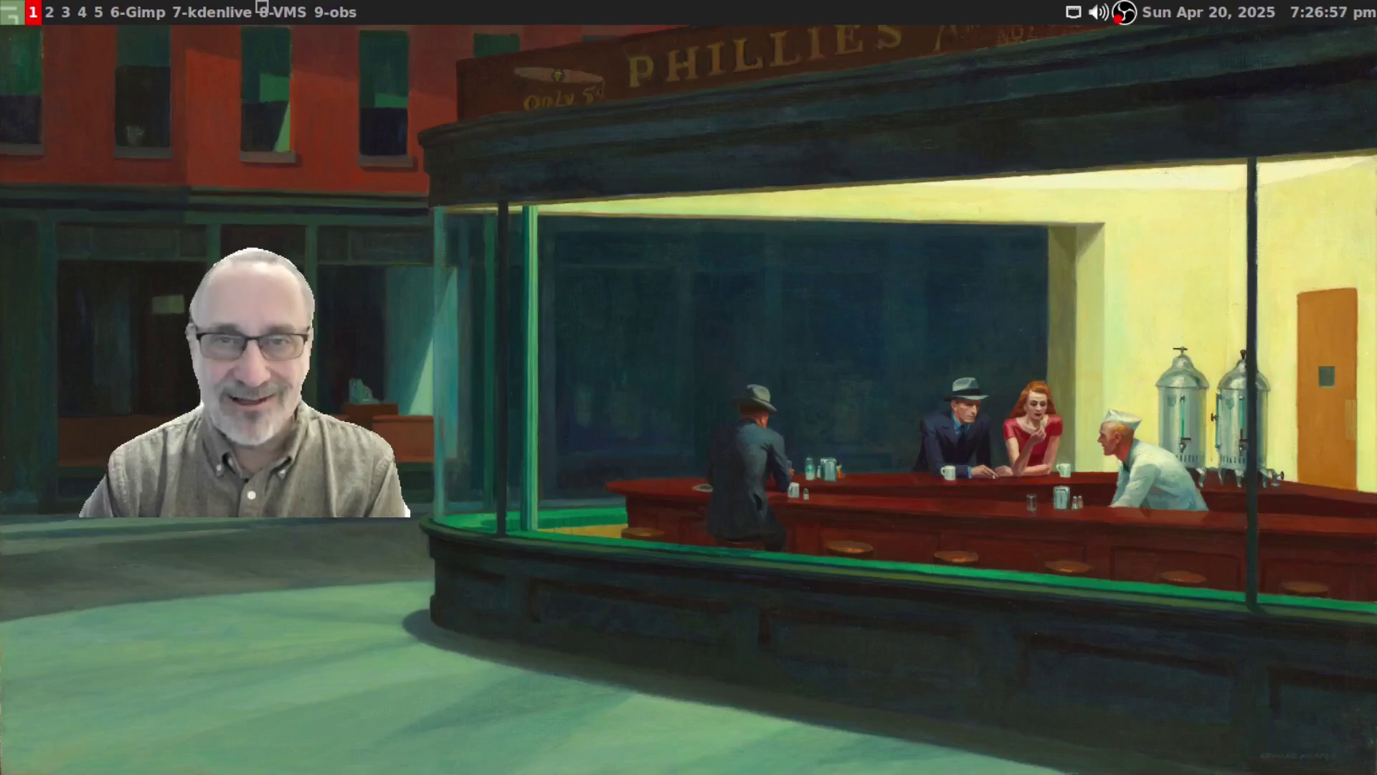
# Launch Brave from the desktop menu, go to sourceforge.net and open the DTOS project page.
pyautogui.rightClick(438, 183)
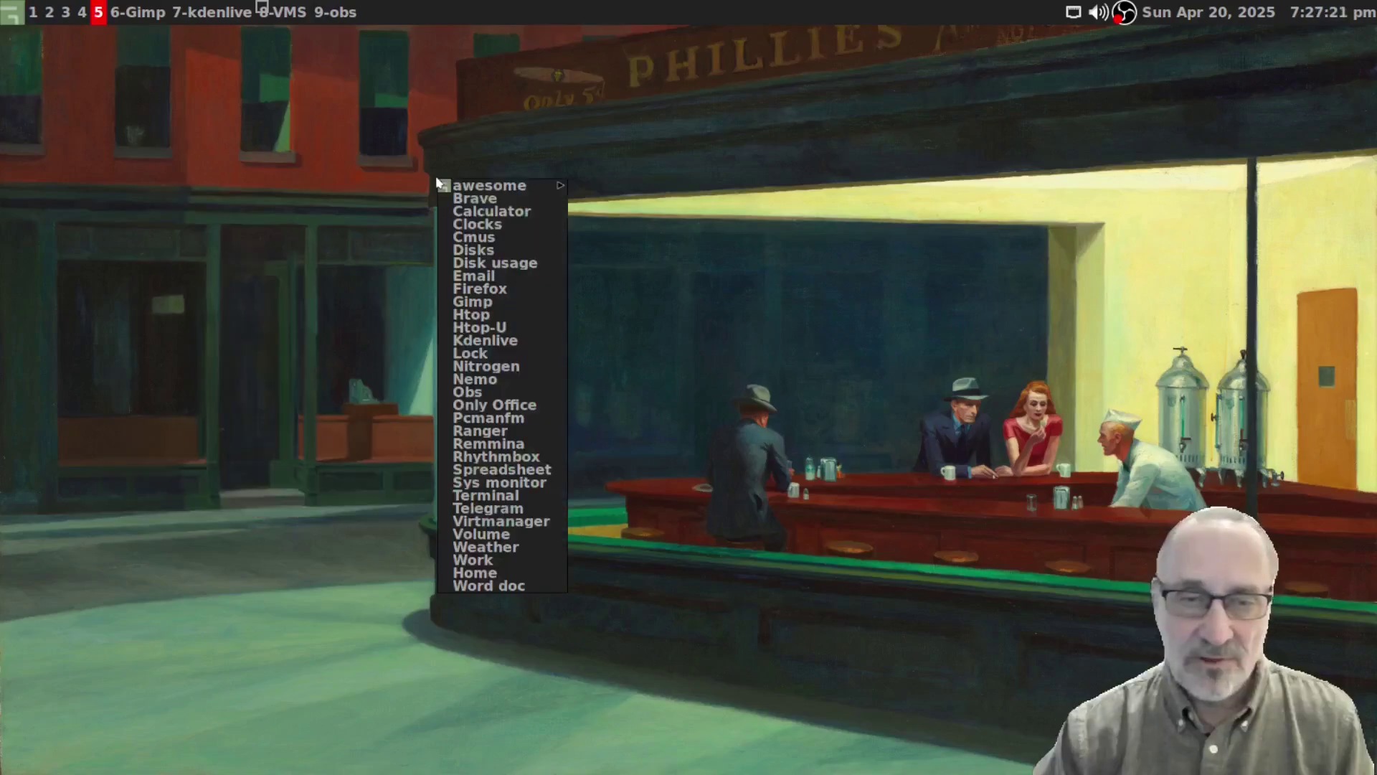
pyautogui.click(474, 197)
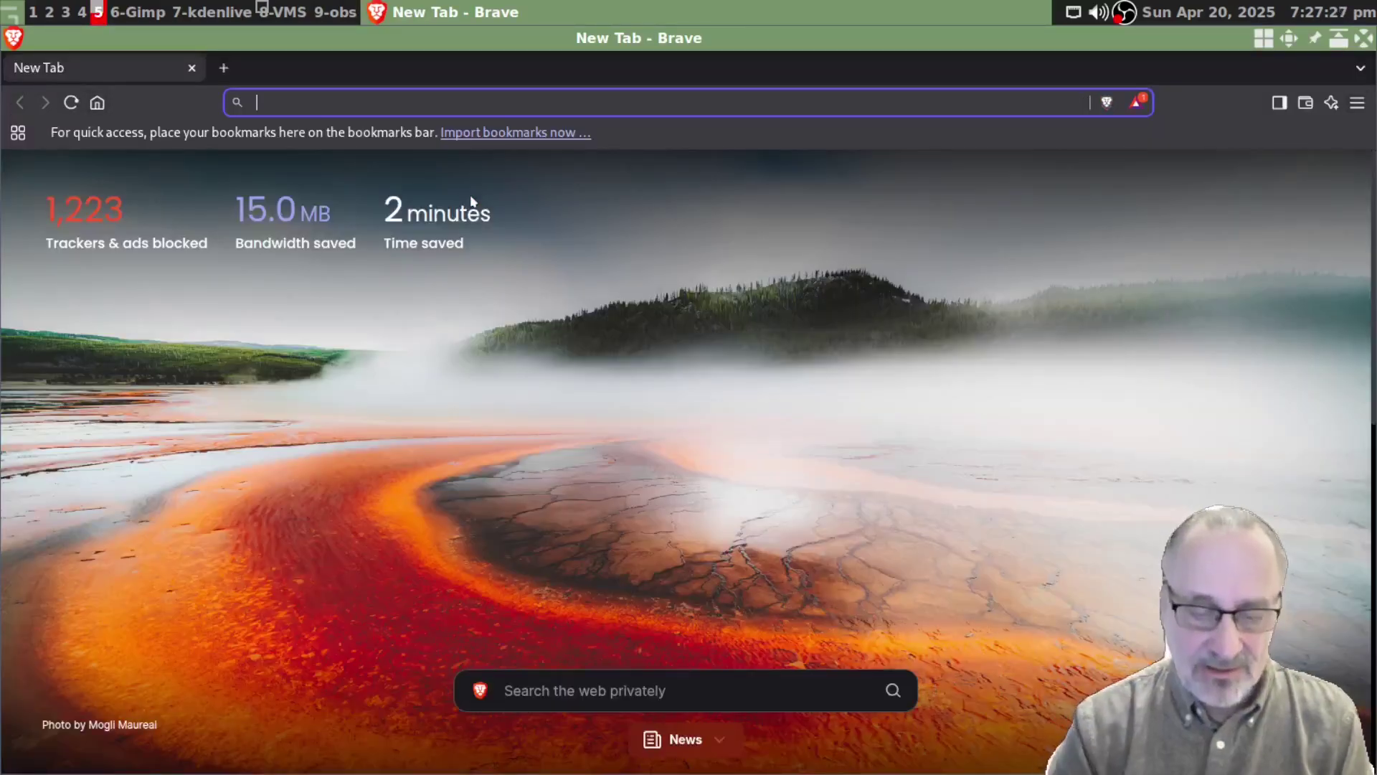
pyautogui.write('sourceforge.net')
pyautogui.press('Return')
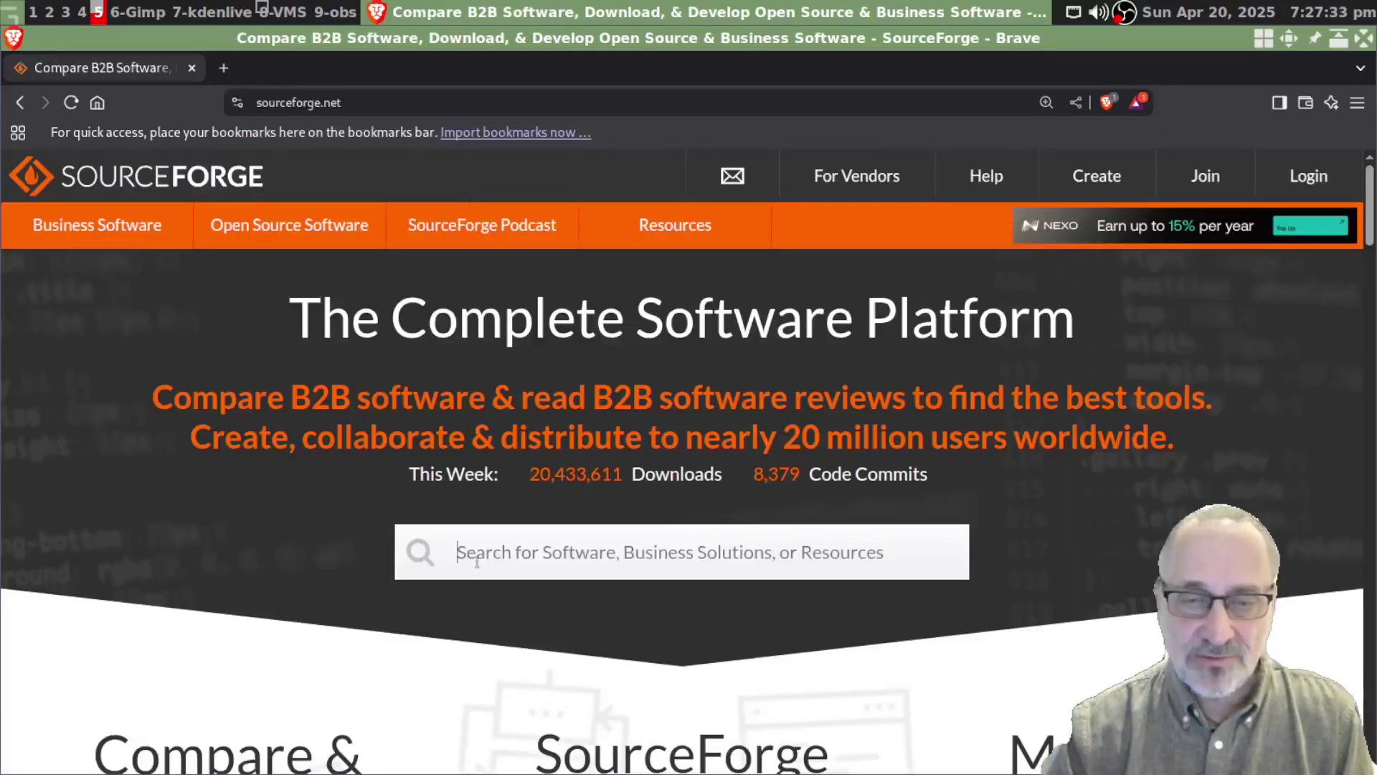
pyautogui.write('dtos')
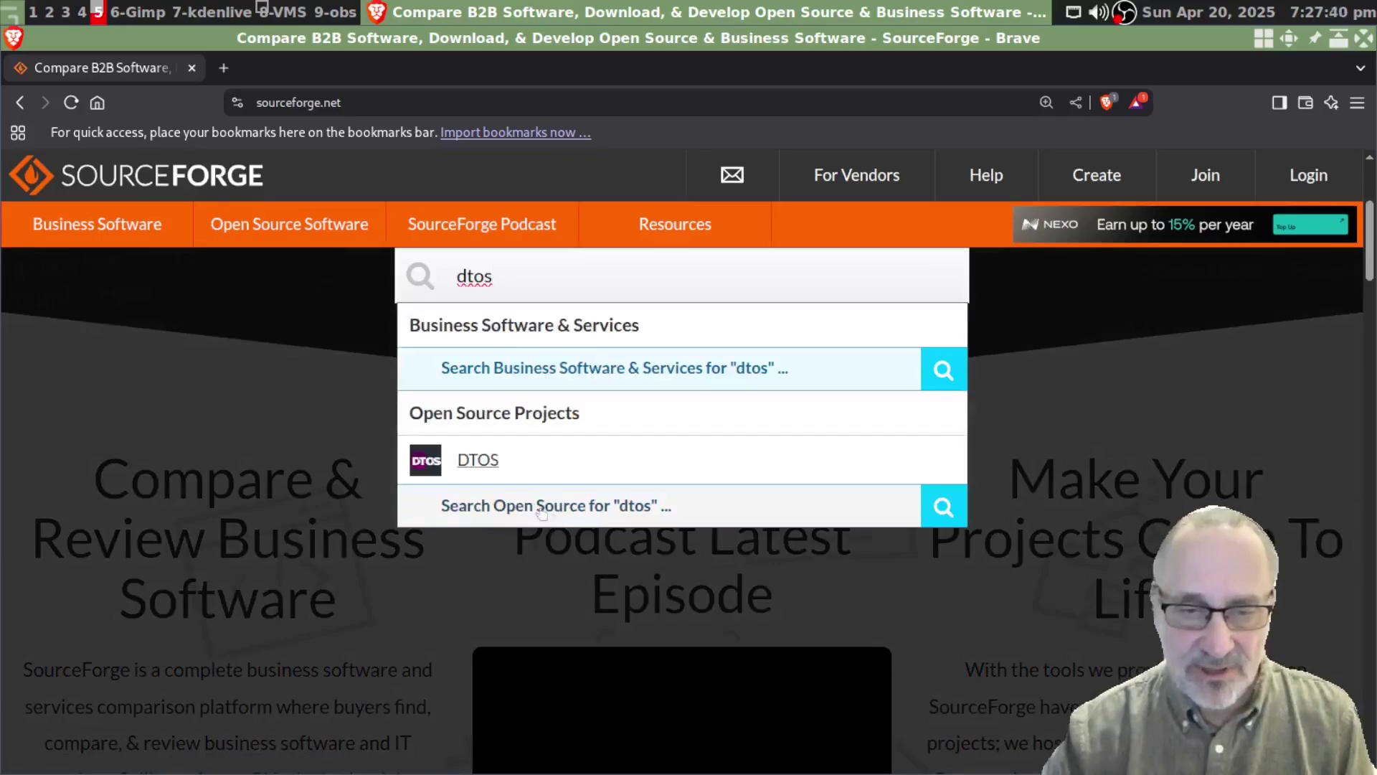
pyautogui.click(473, 459)
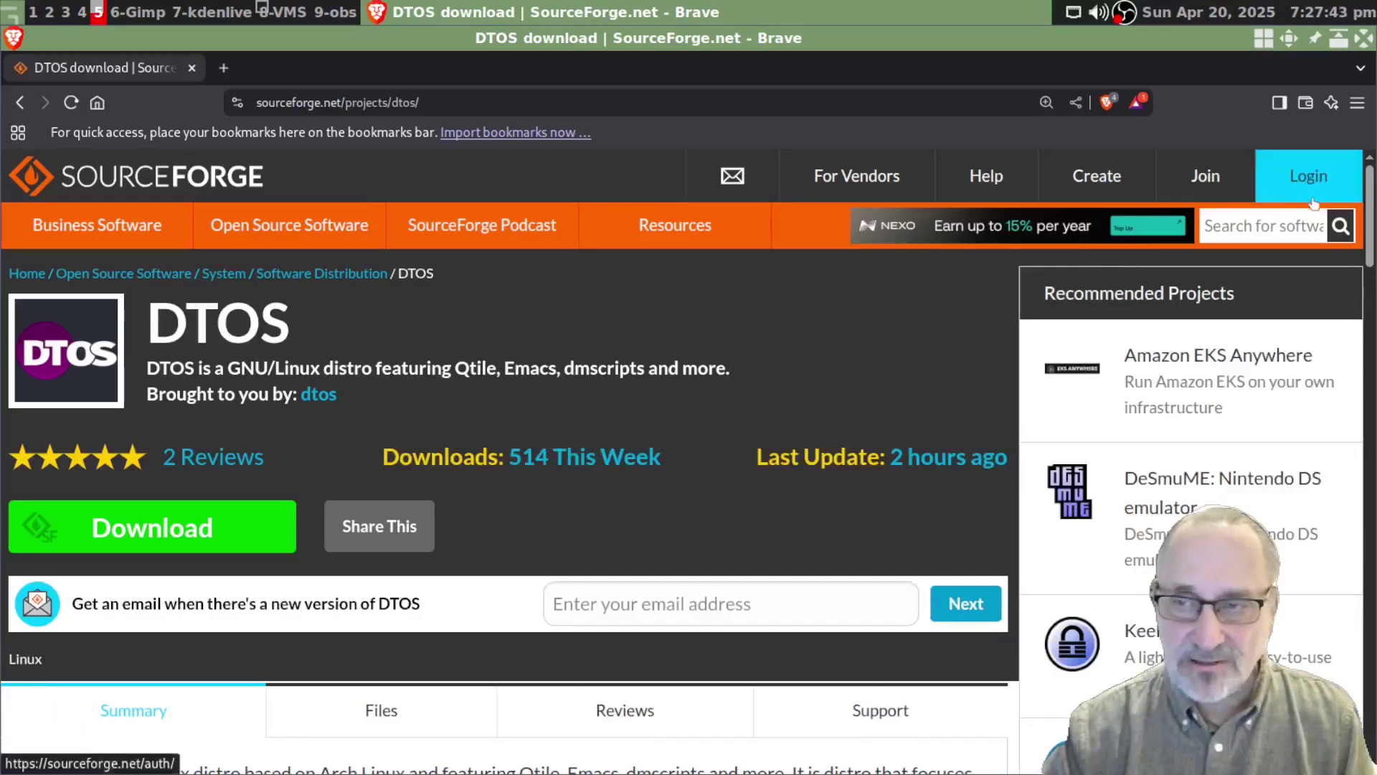
pyautogui.scroll(-10, 1370, 215)
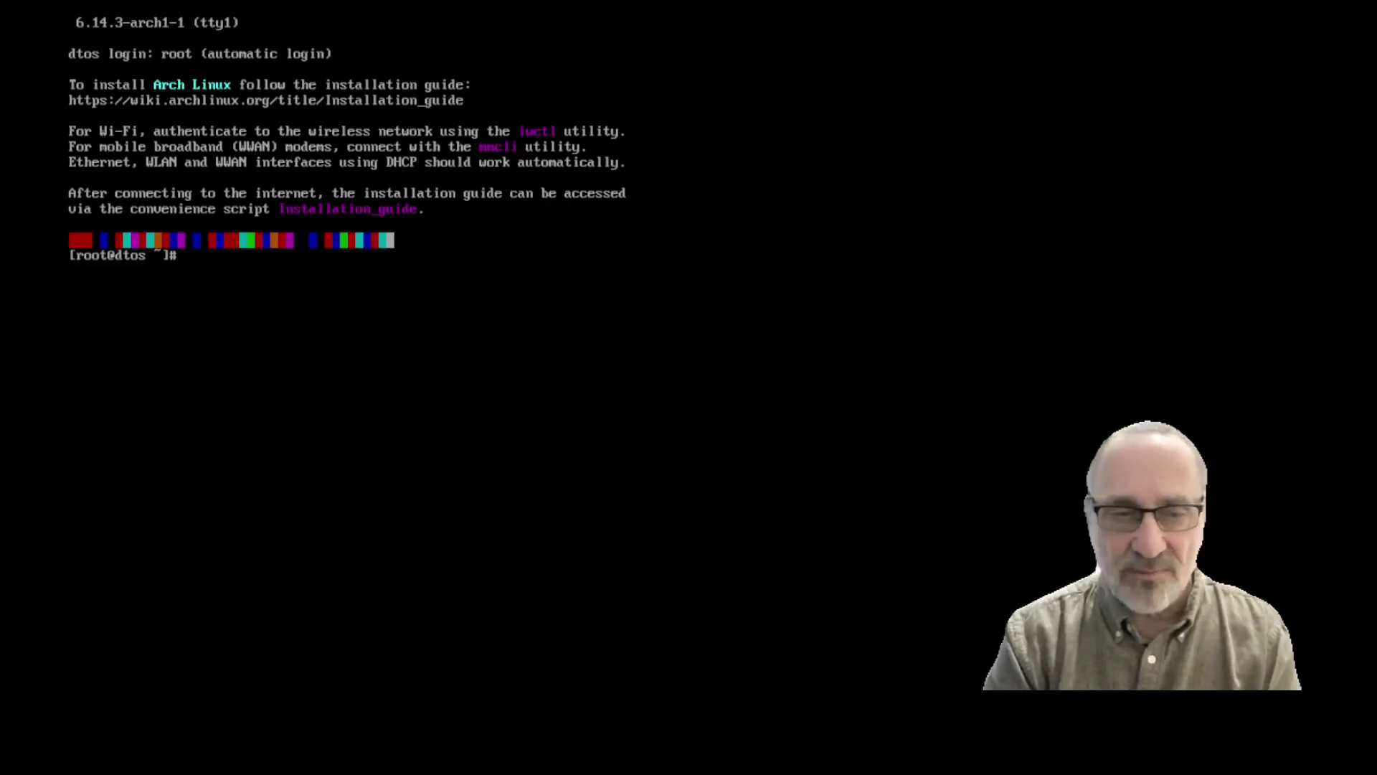
# Run bigfont at the root prompt to enlarge the console text.
pyautogui.write('bigfont')
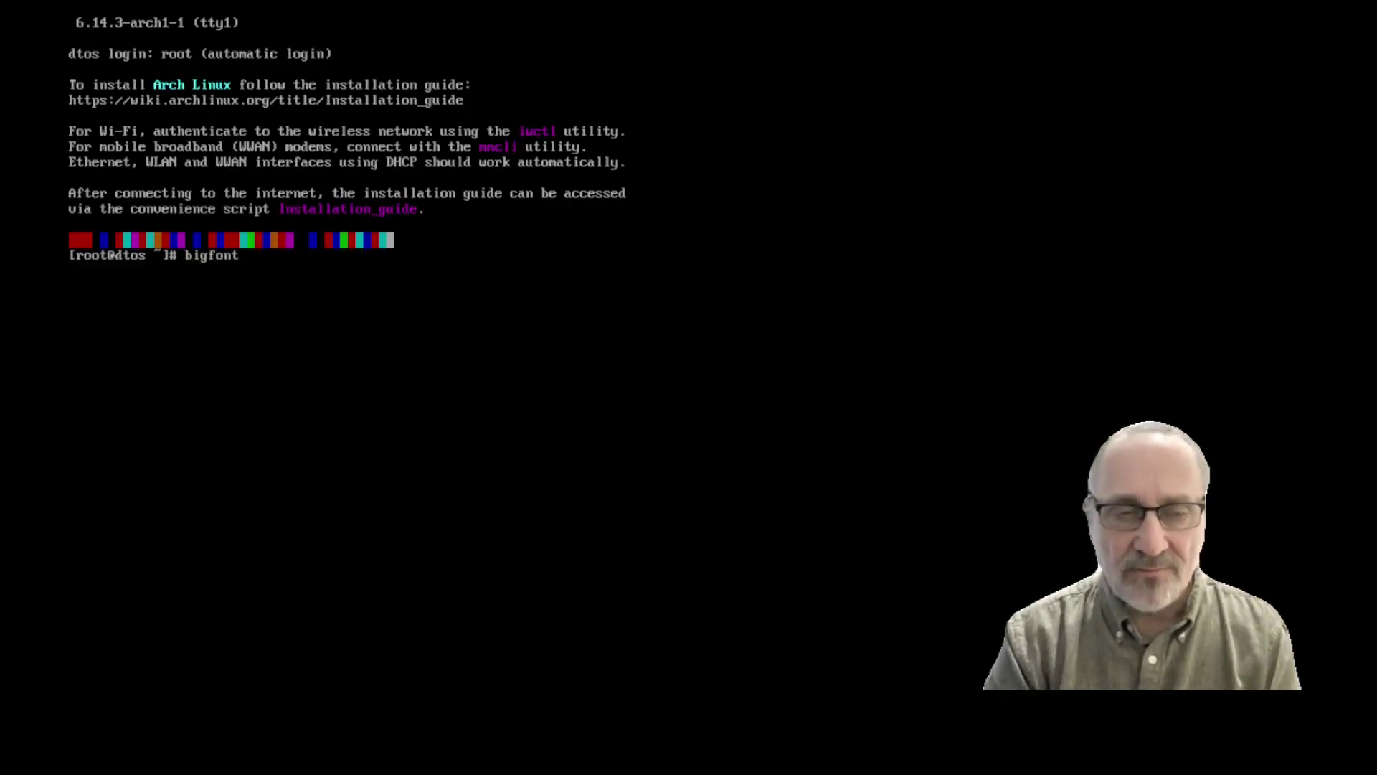
pyautogui.press('Return')
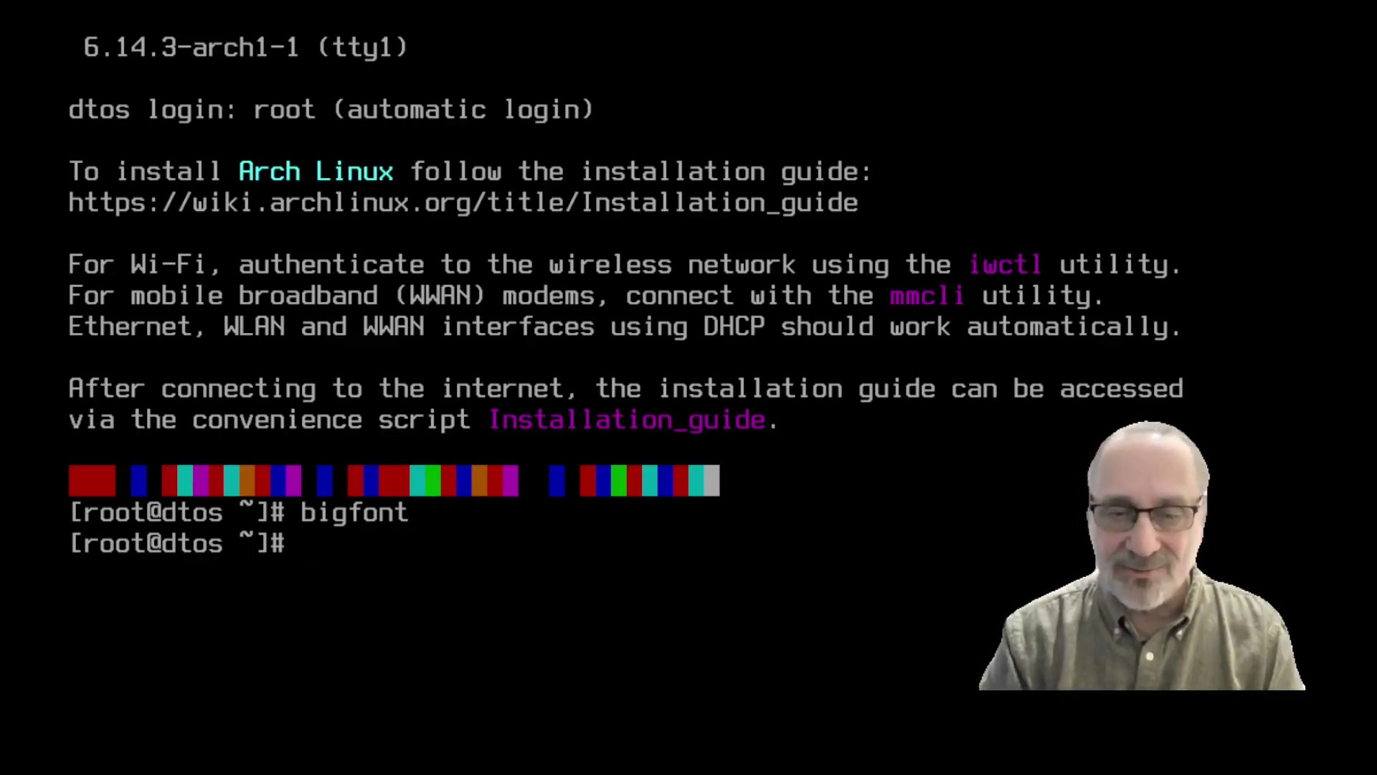
# Run the dtosinstall installer script, which stops with a legacy BIOS error.
pyautogui.write('dtosinstall')
pyautogui.press('Return')
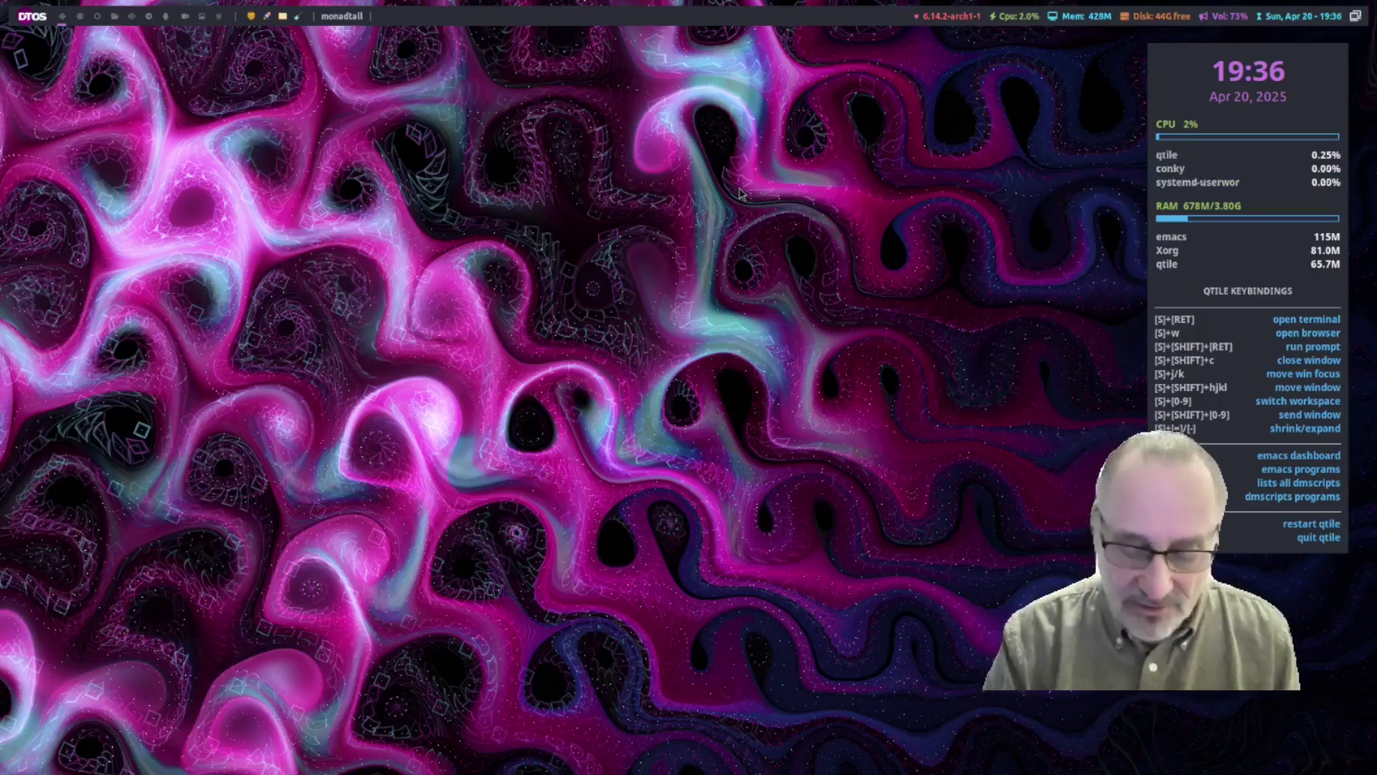
# In a new Alacritty terminal, run xrandr -s 1360x768, then close the terminal.
pyautogui.press('super+Return')
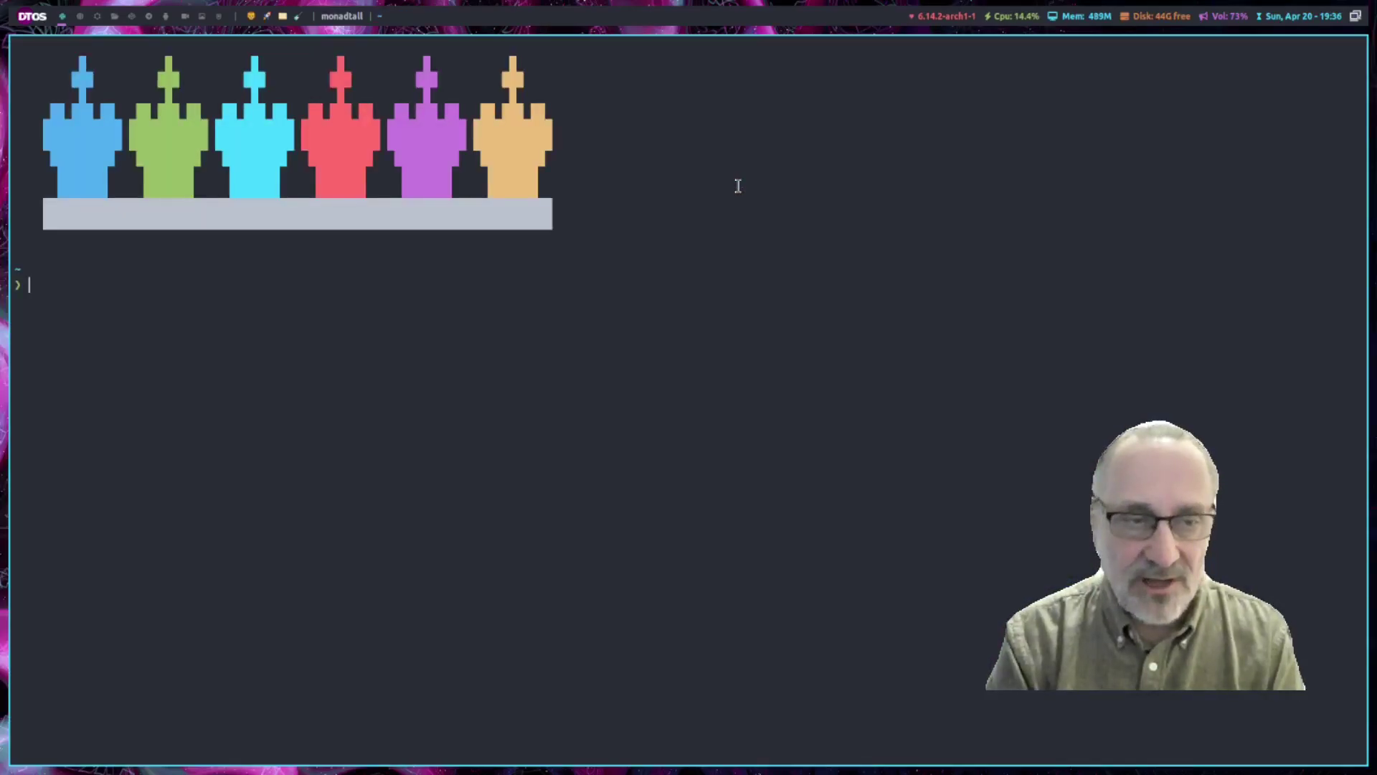
pyautogui.write('xrandr -s 136')
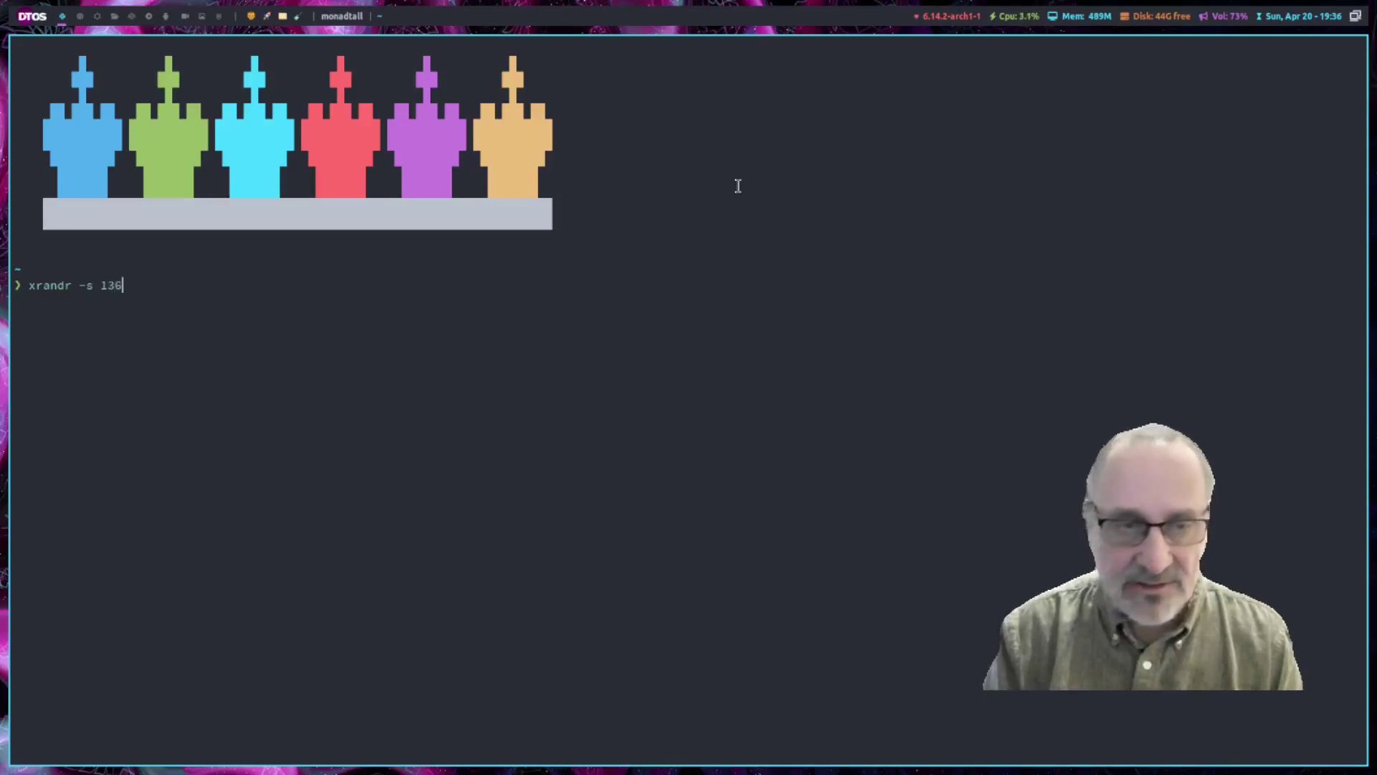
pyautogui.write('0x768')
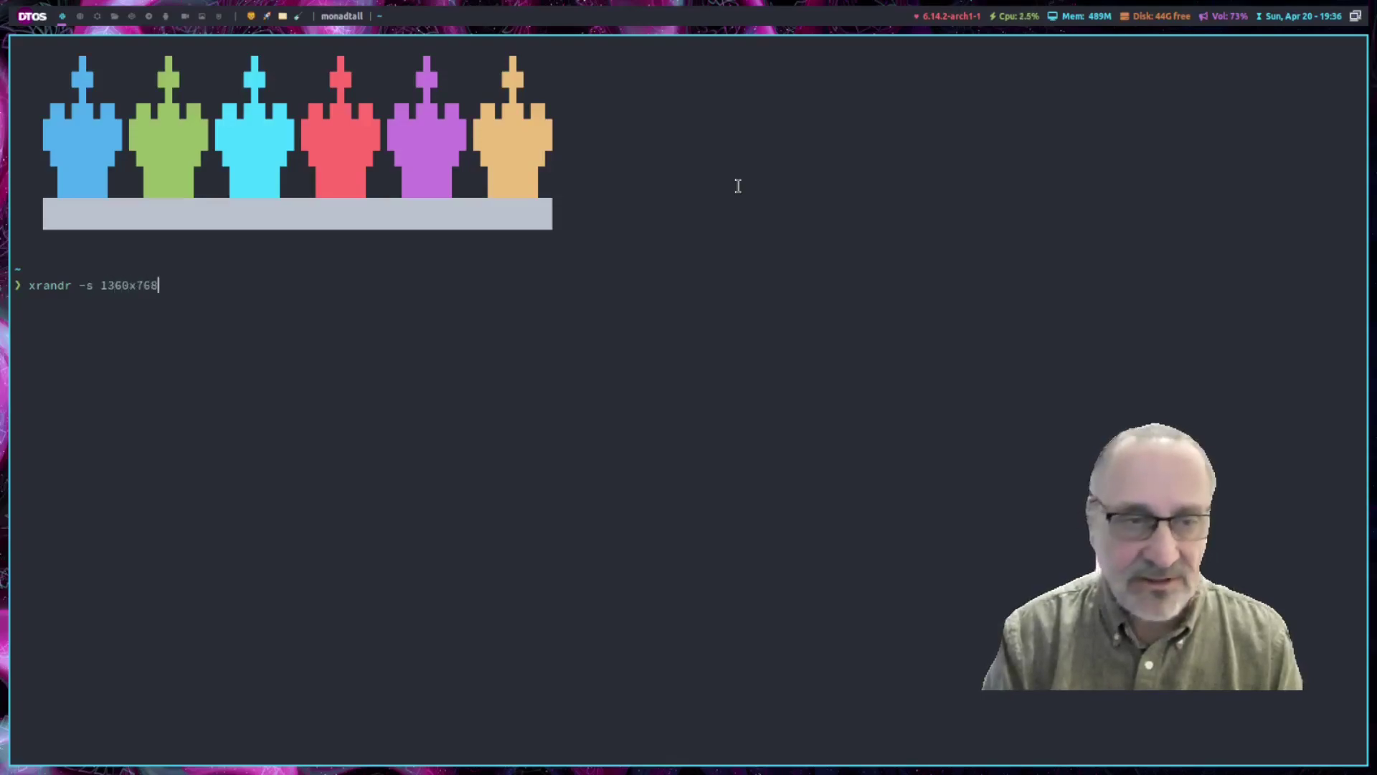
pyautogui.press('Return')
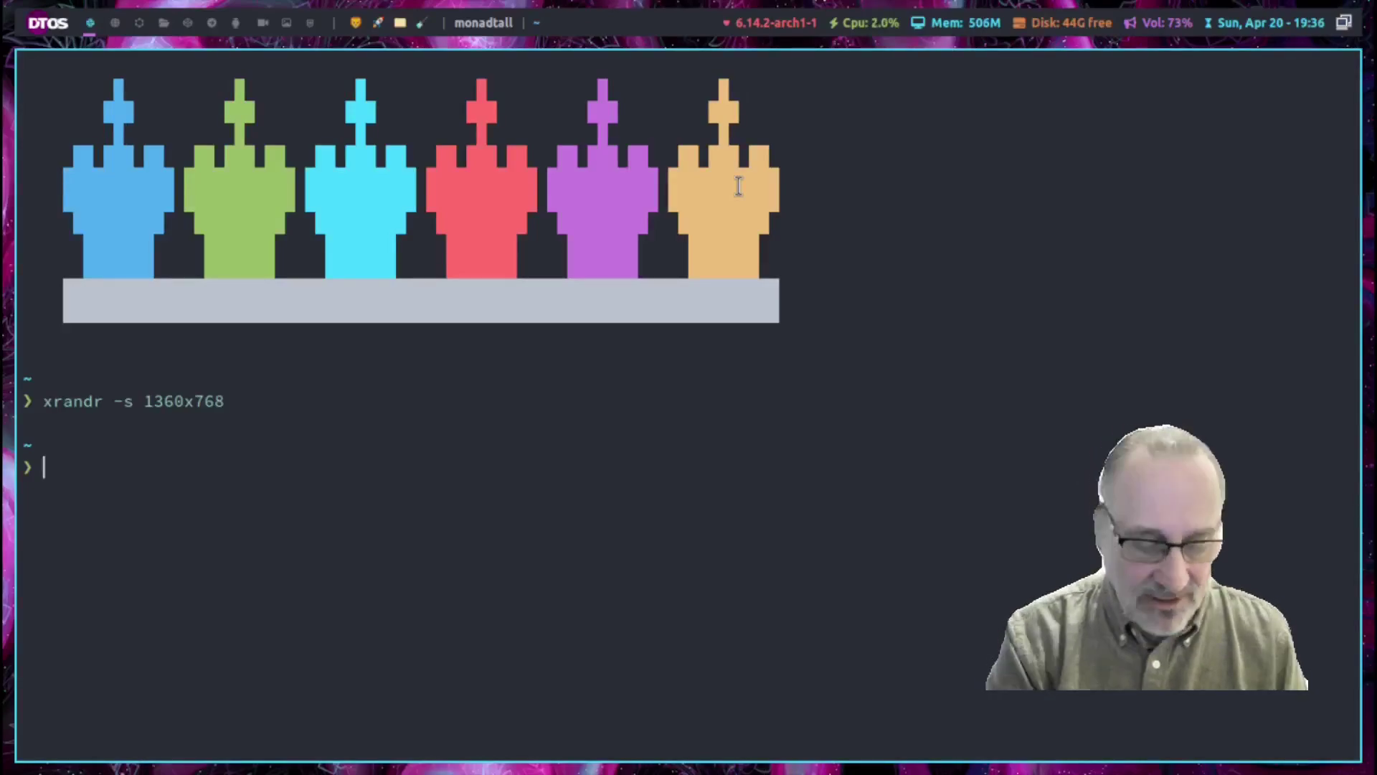
pyautogui.press('super+shift+c')
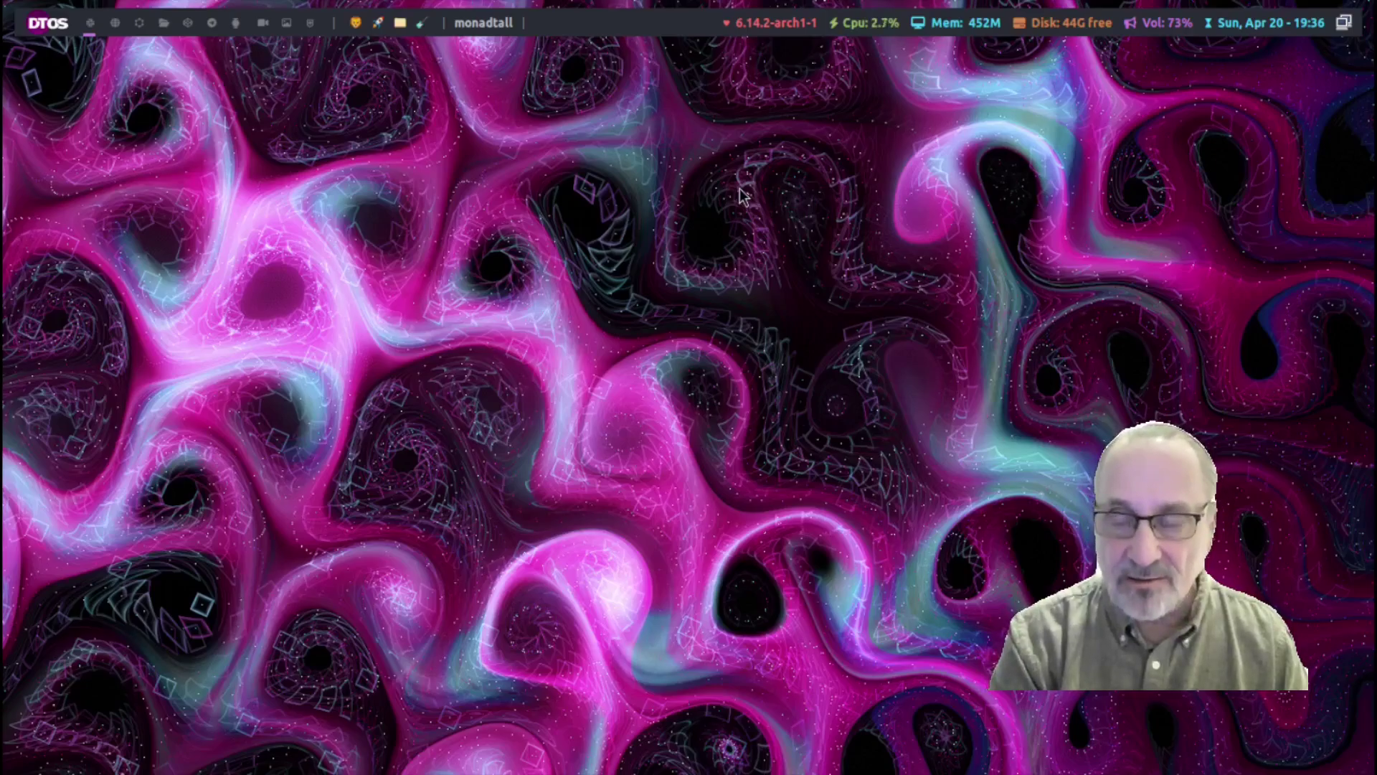
# Toggle the conky stats and keybindings panel back on with Super+F1.
pyautogui.press('super+F1')
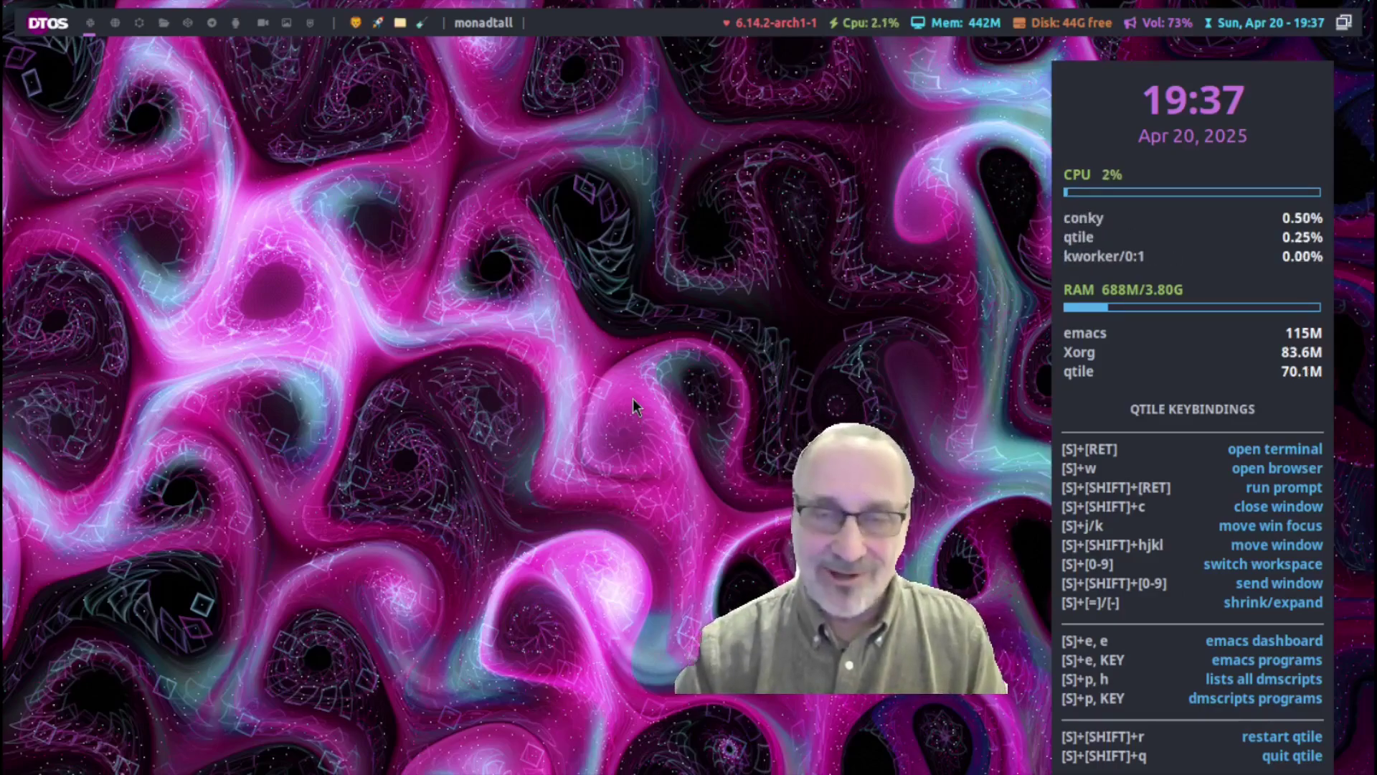
pyautogui.click(47, 24)
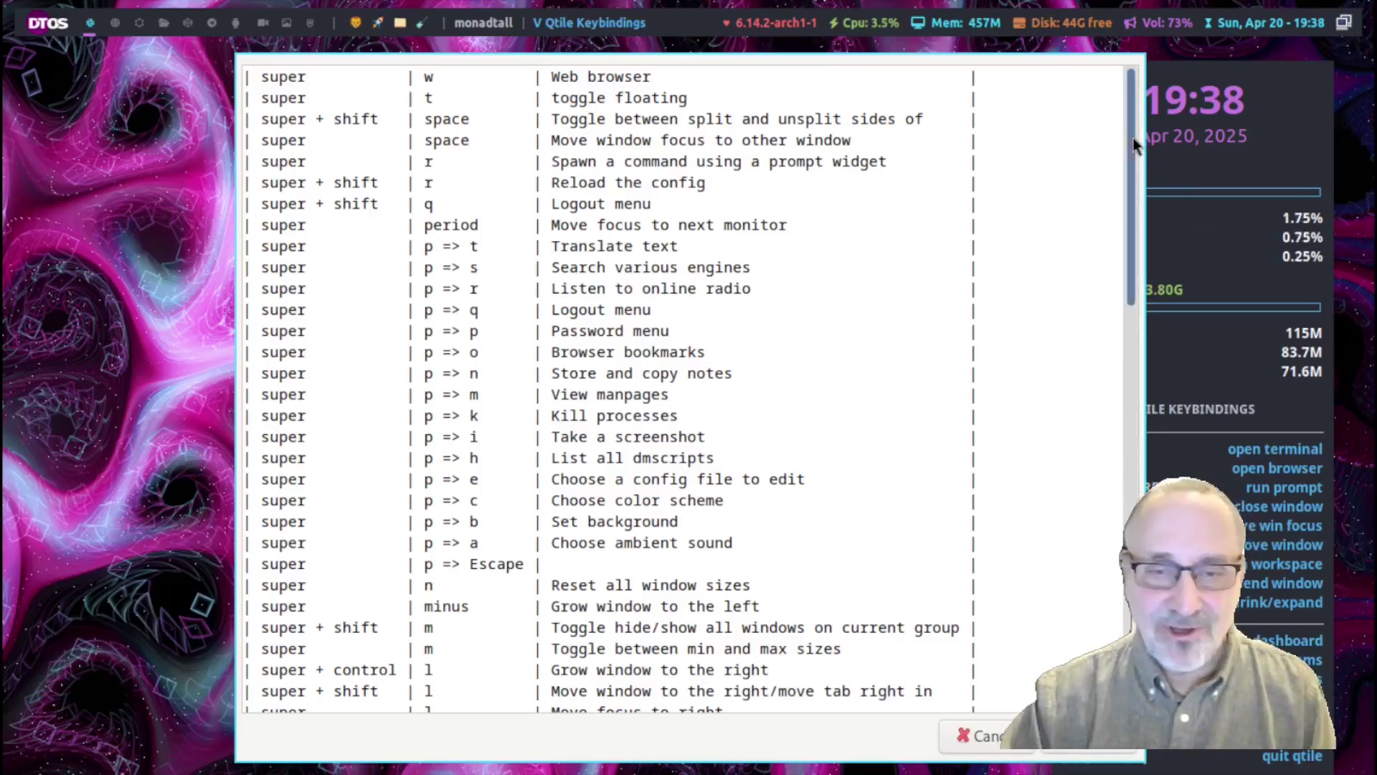
pyautogui.moveTo(1127, 140); pyautogui.dragTo(1098, 98)
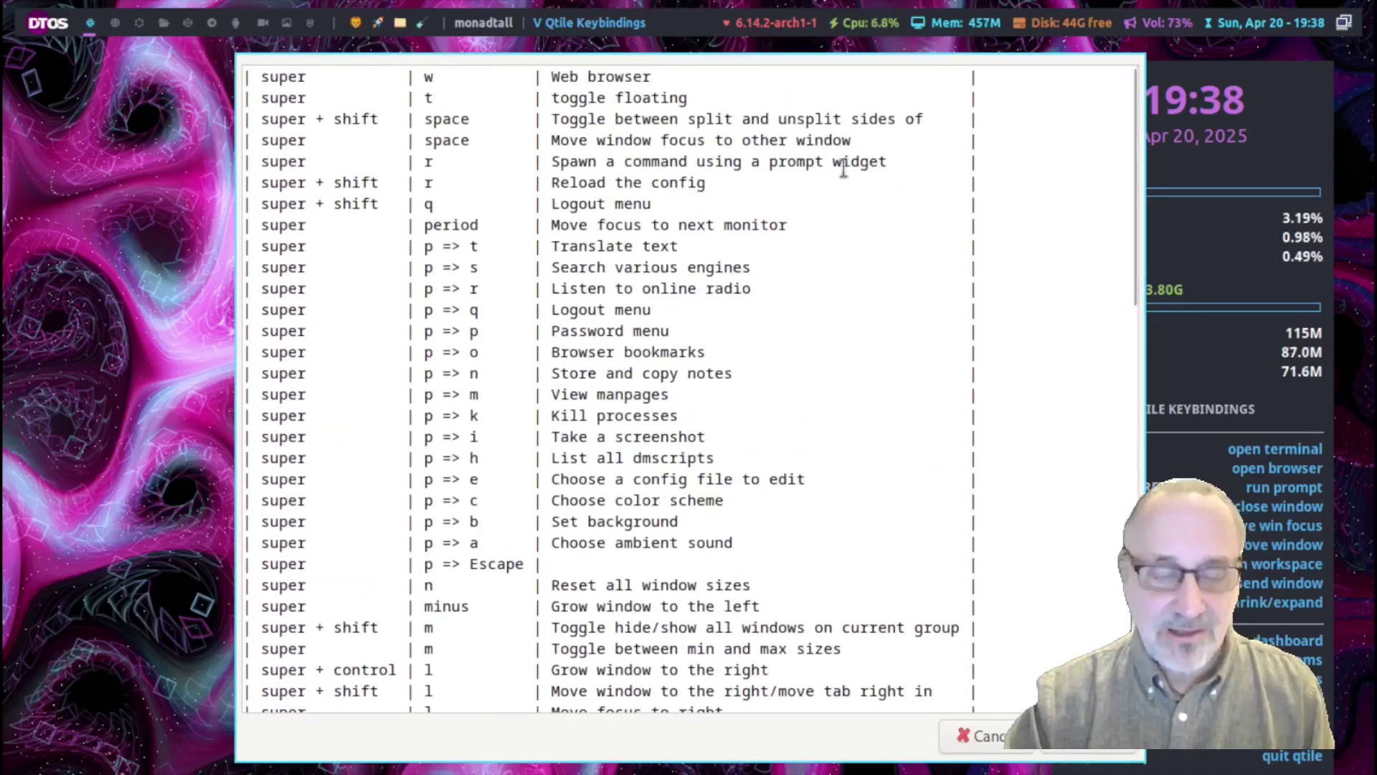
pyautogui.press('Escape')
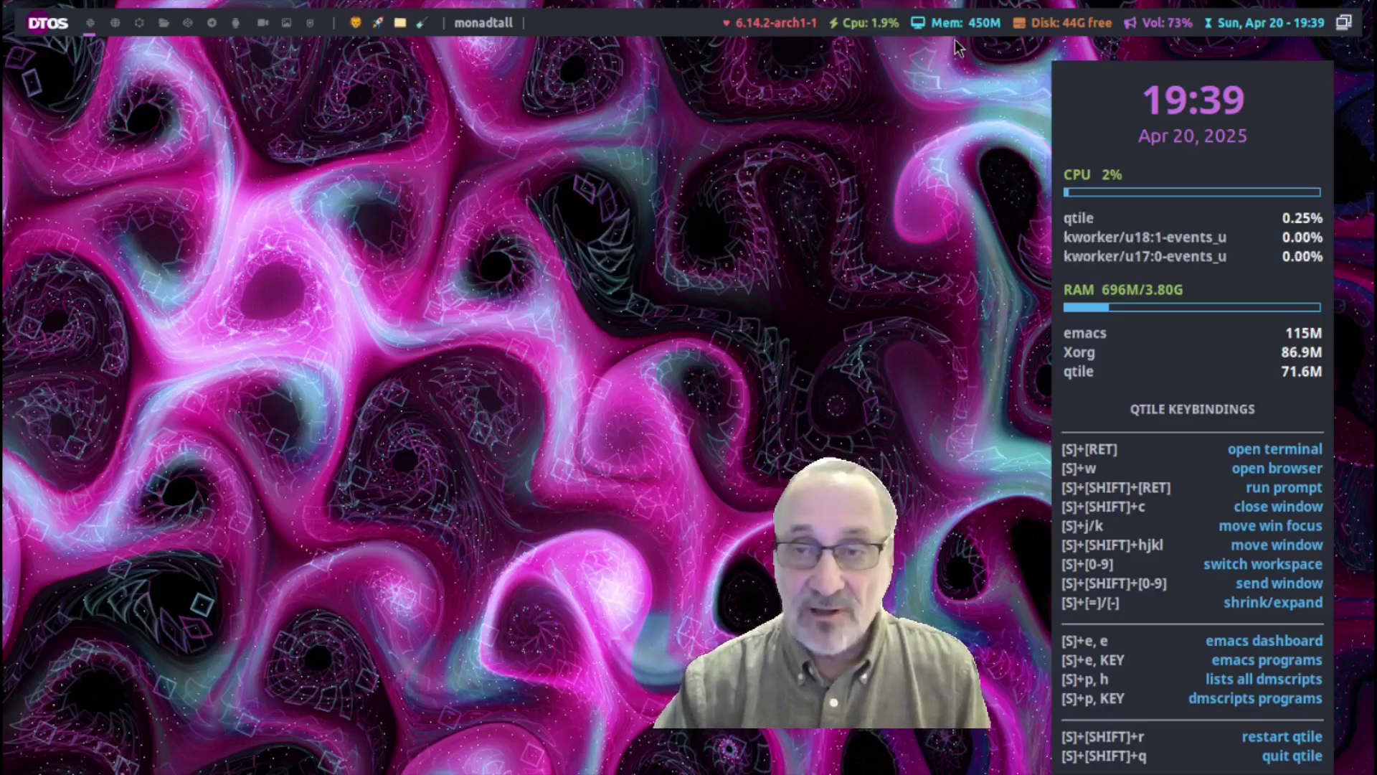
pyautogui.click(953, 23)
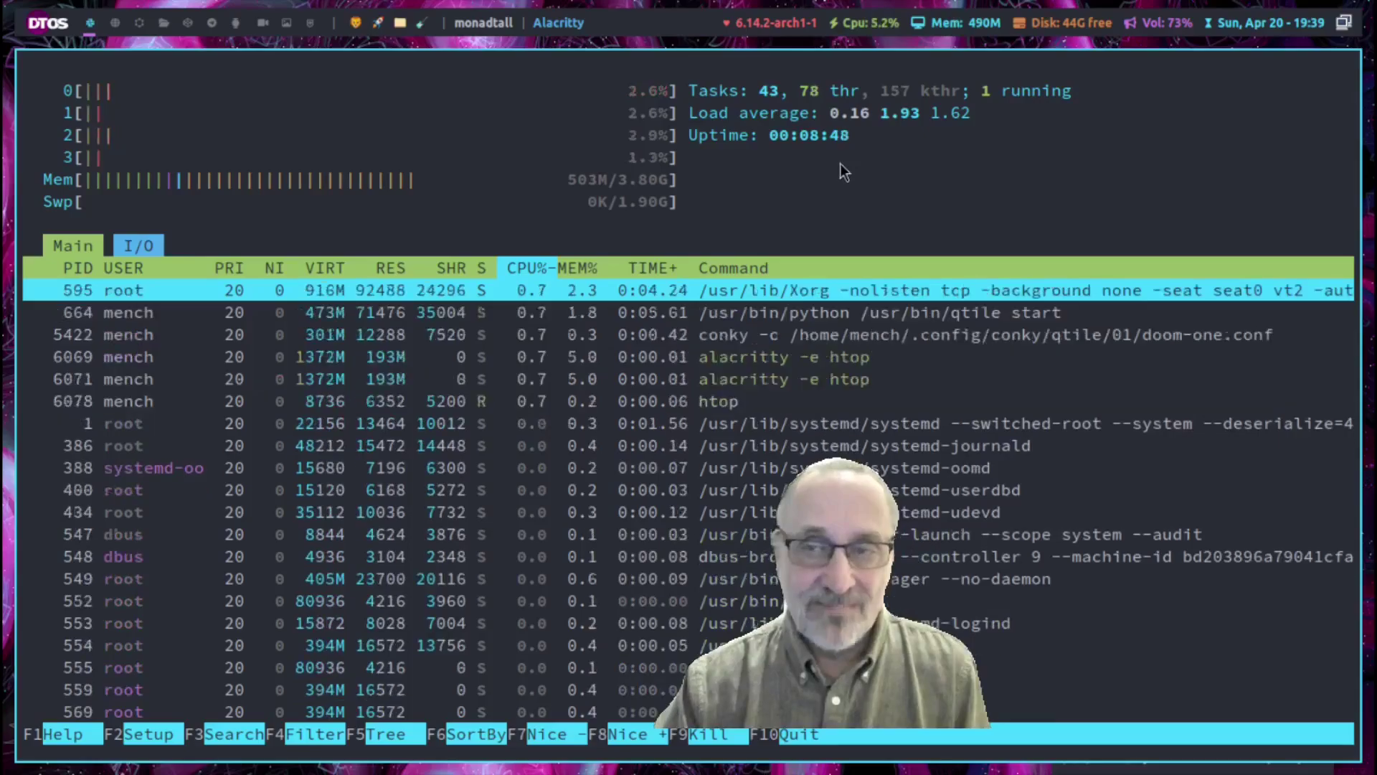
pyautogui.press('q')
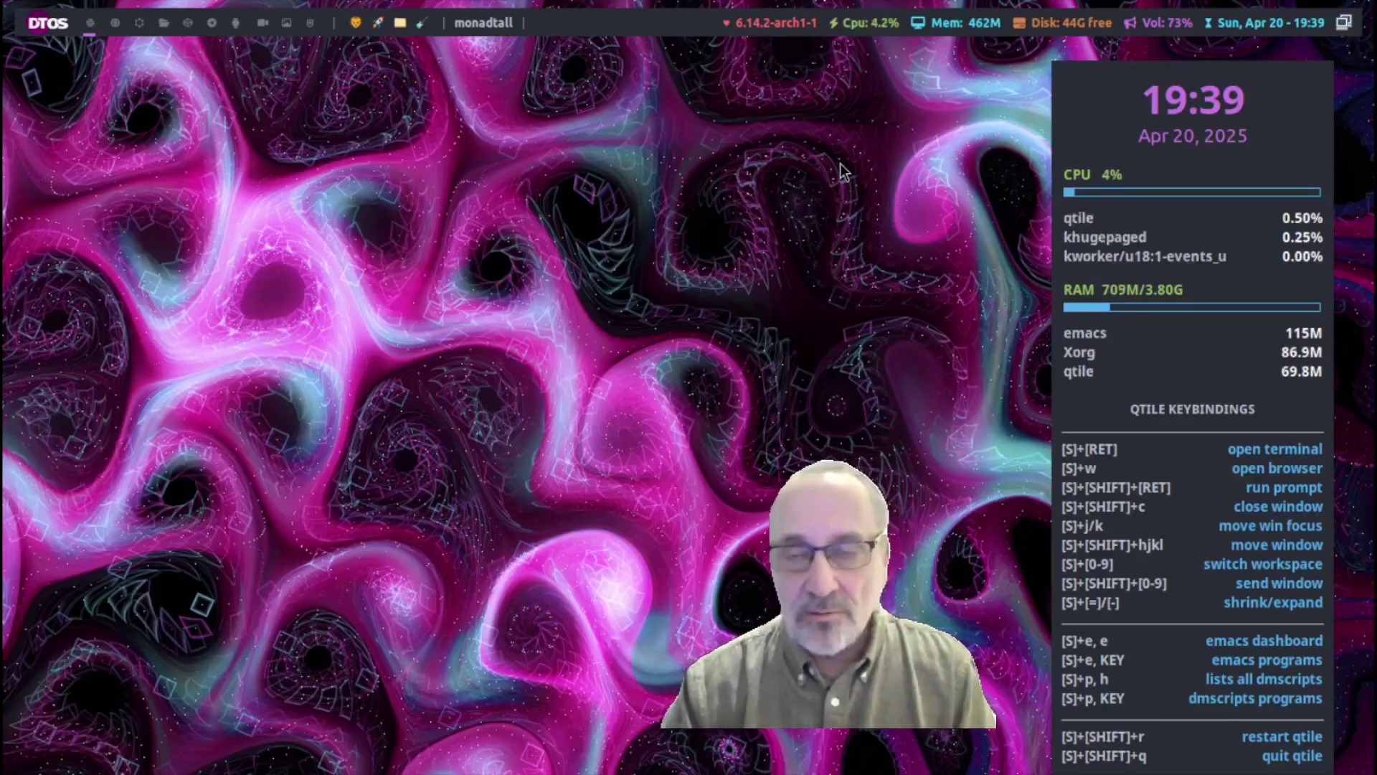
pyautogui.click(965, 26)
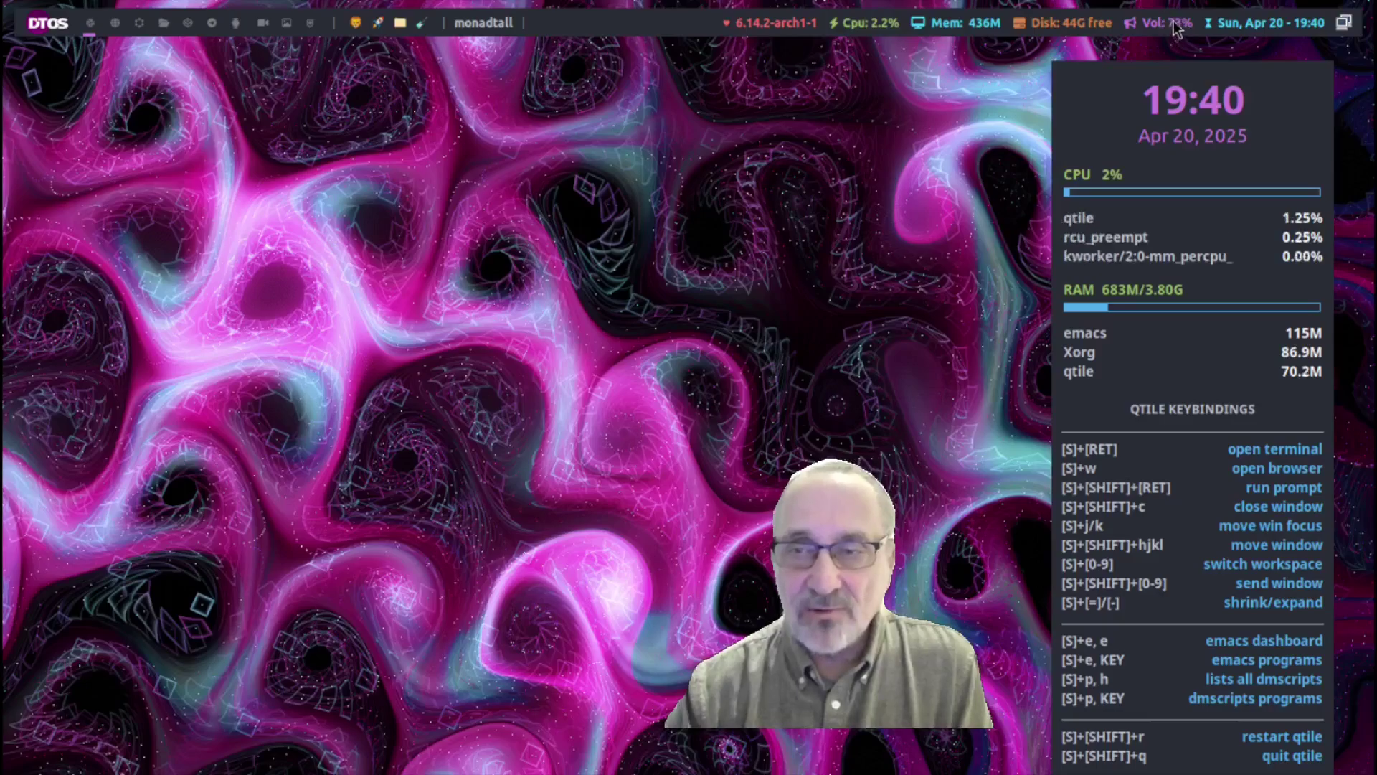
# Scroll on the Vol widget to raise the volume to 100%, settle at 73%, then mute.
pyautogui.scroll(-5, 1174, 29)
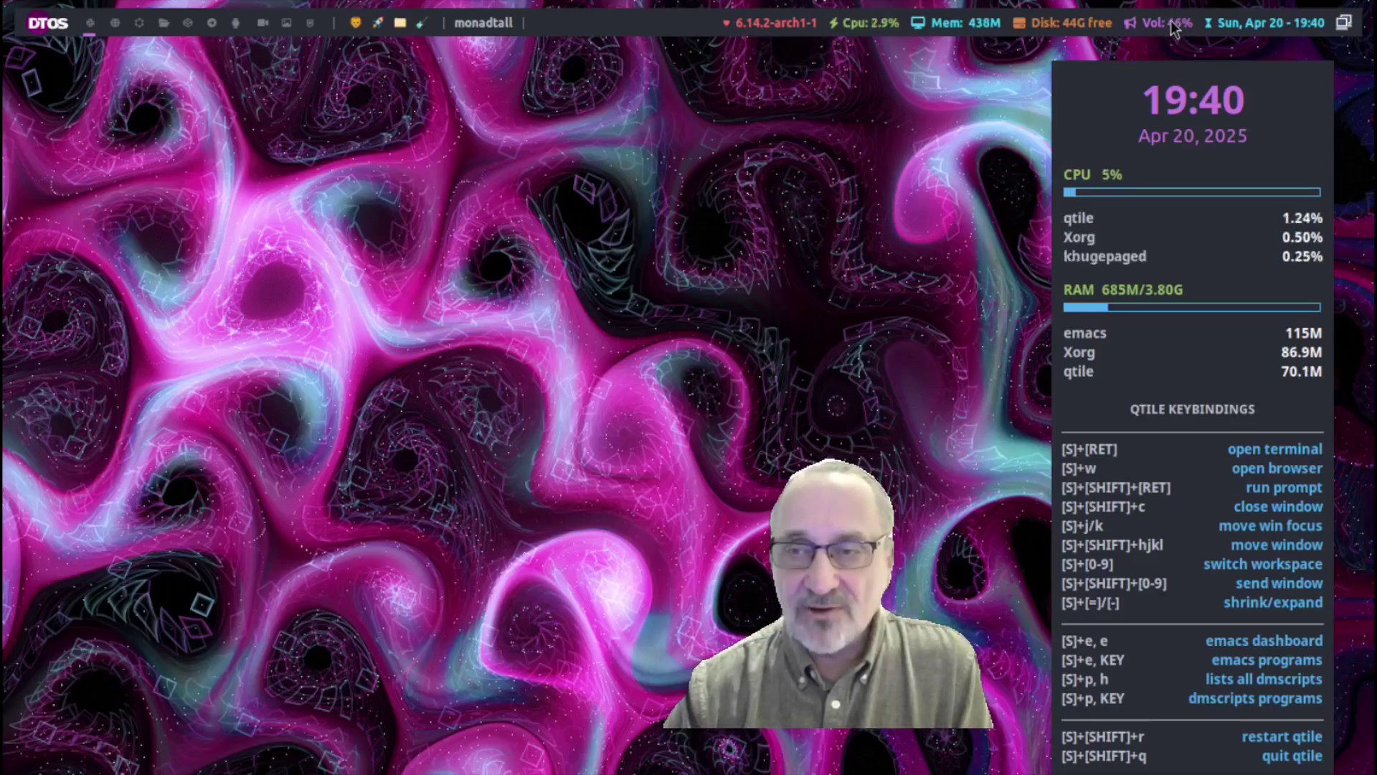
pyautogui.scroll(-9, 1174, 27)
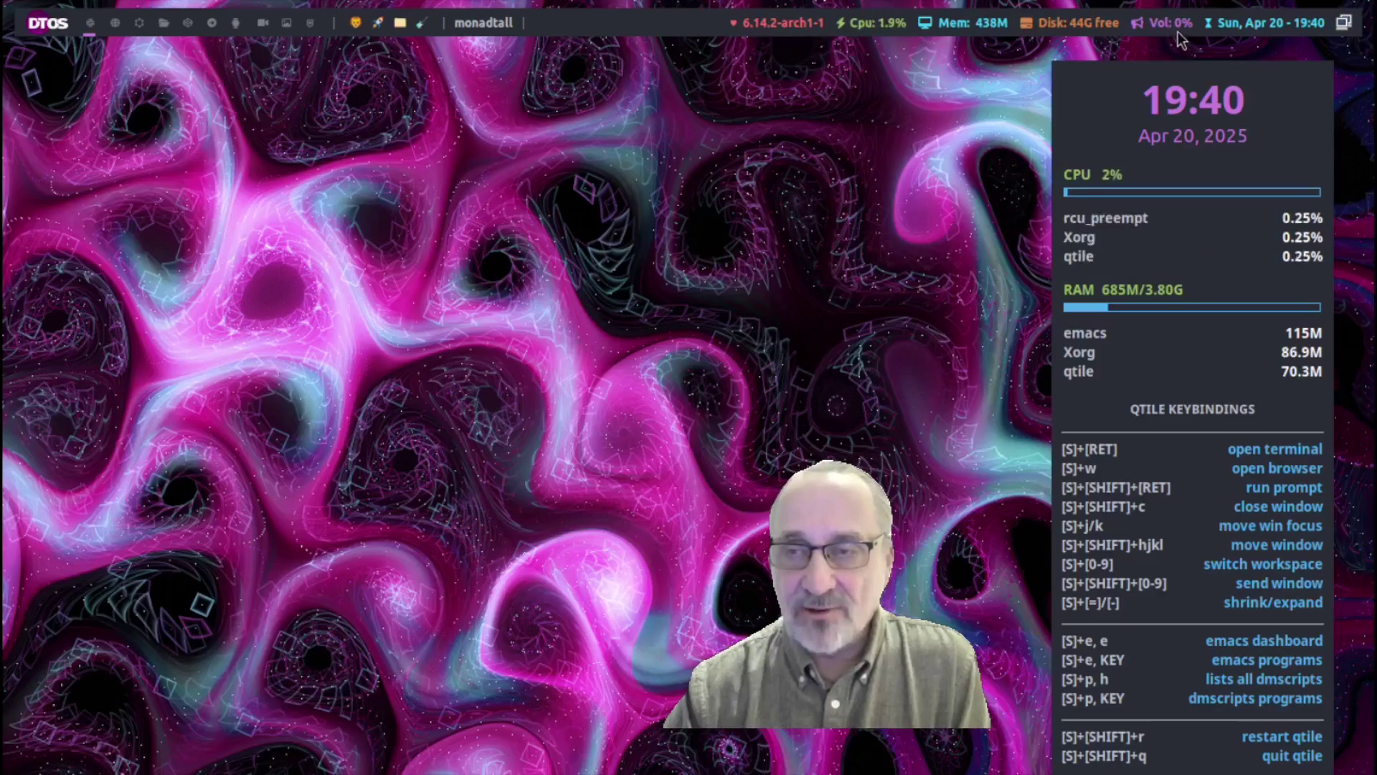
pyautogui.scroll(4, 1175, 27)
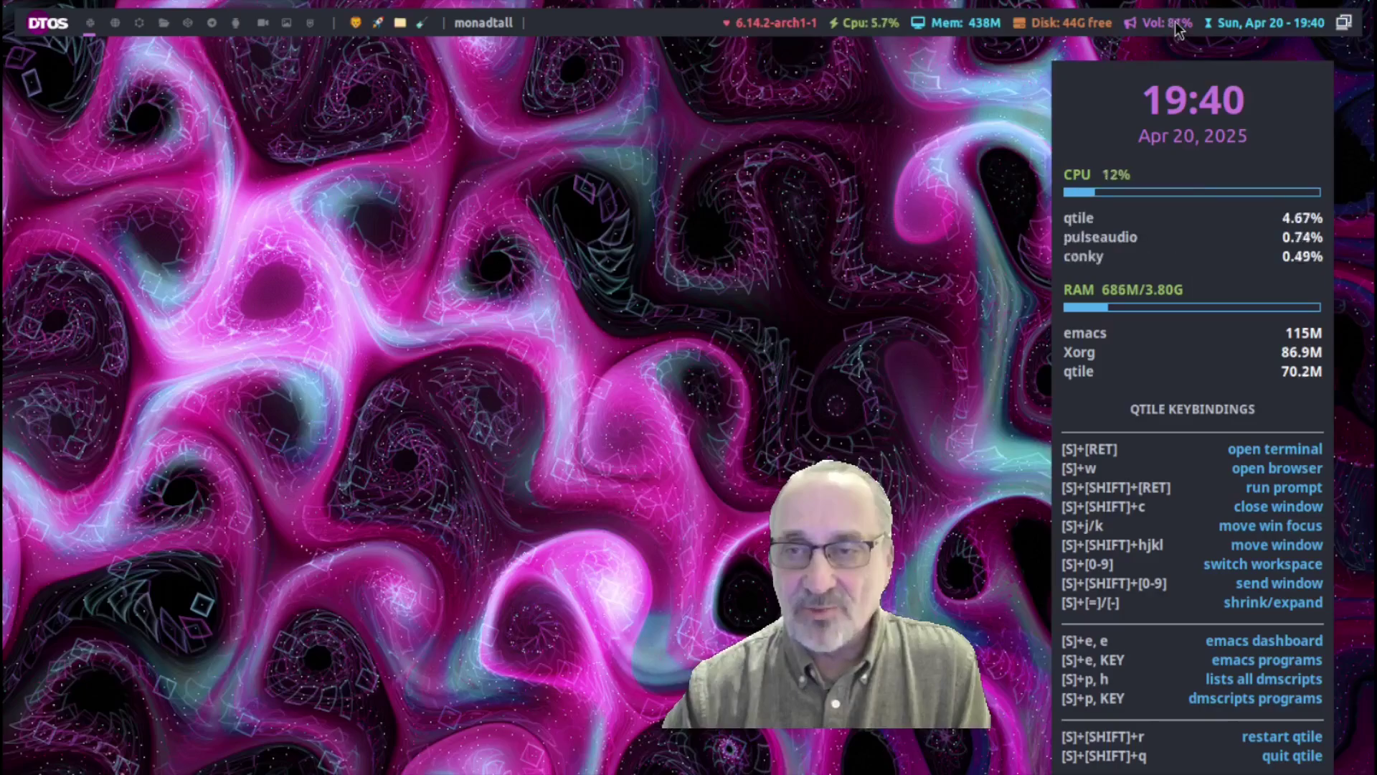
pyautogui.scroll(16, 1176, 28)
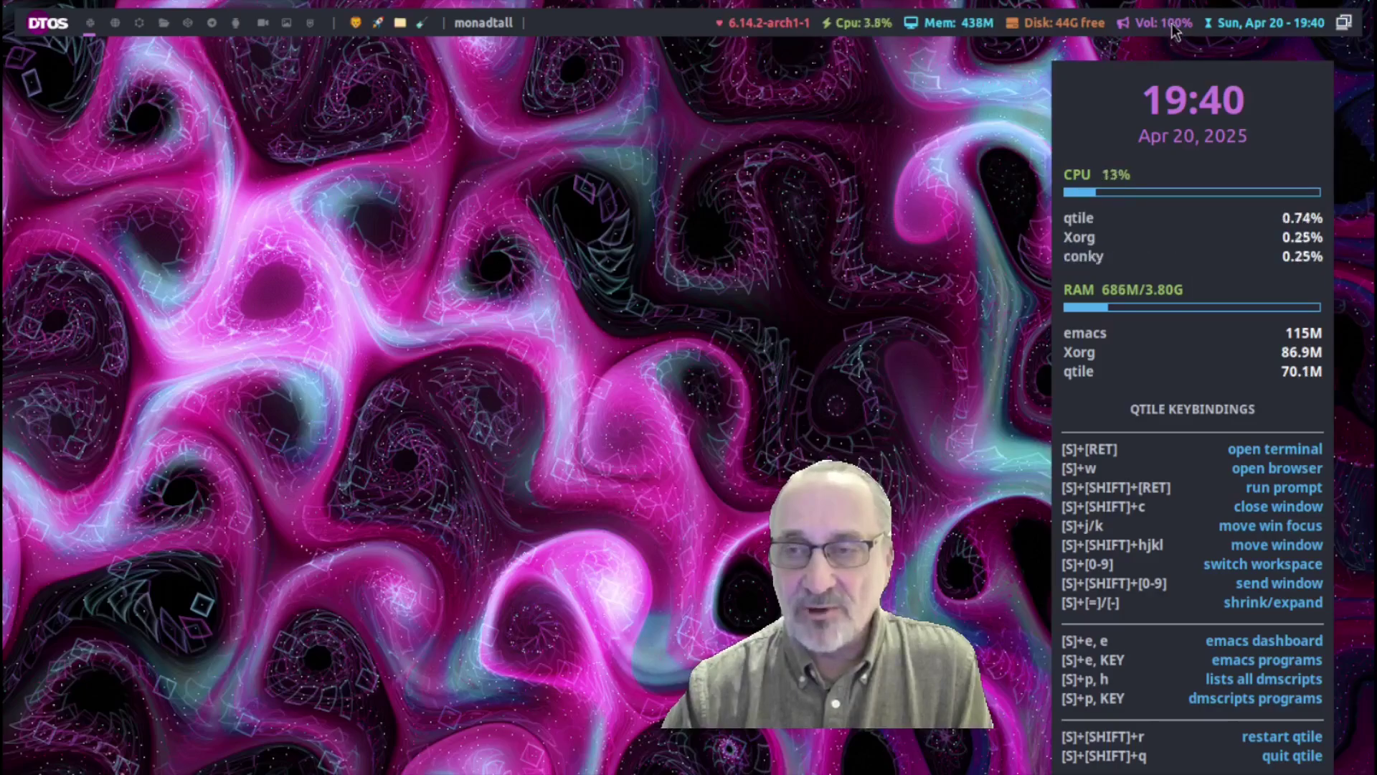
pyautogui.scroll(-5, 1169, 38)
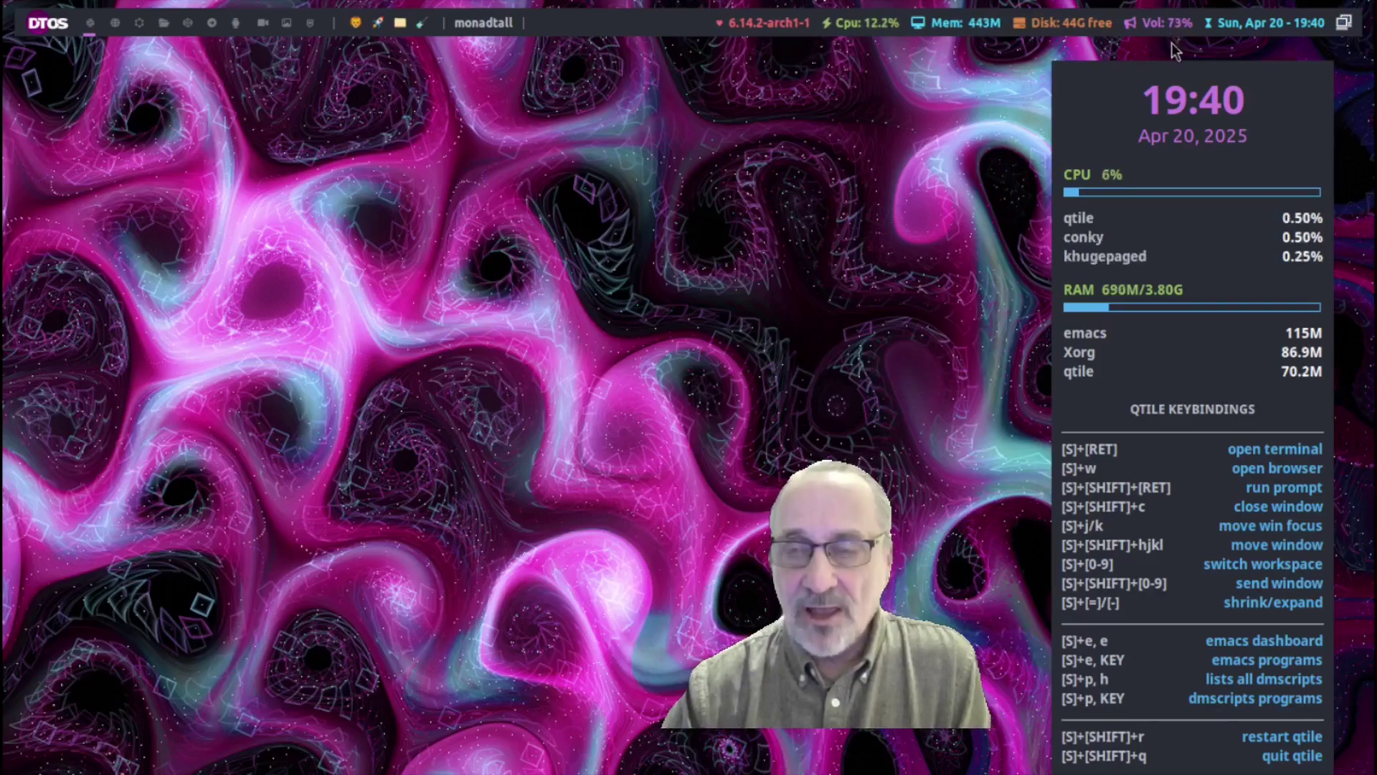
pyautogui.click(1157, 32)
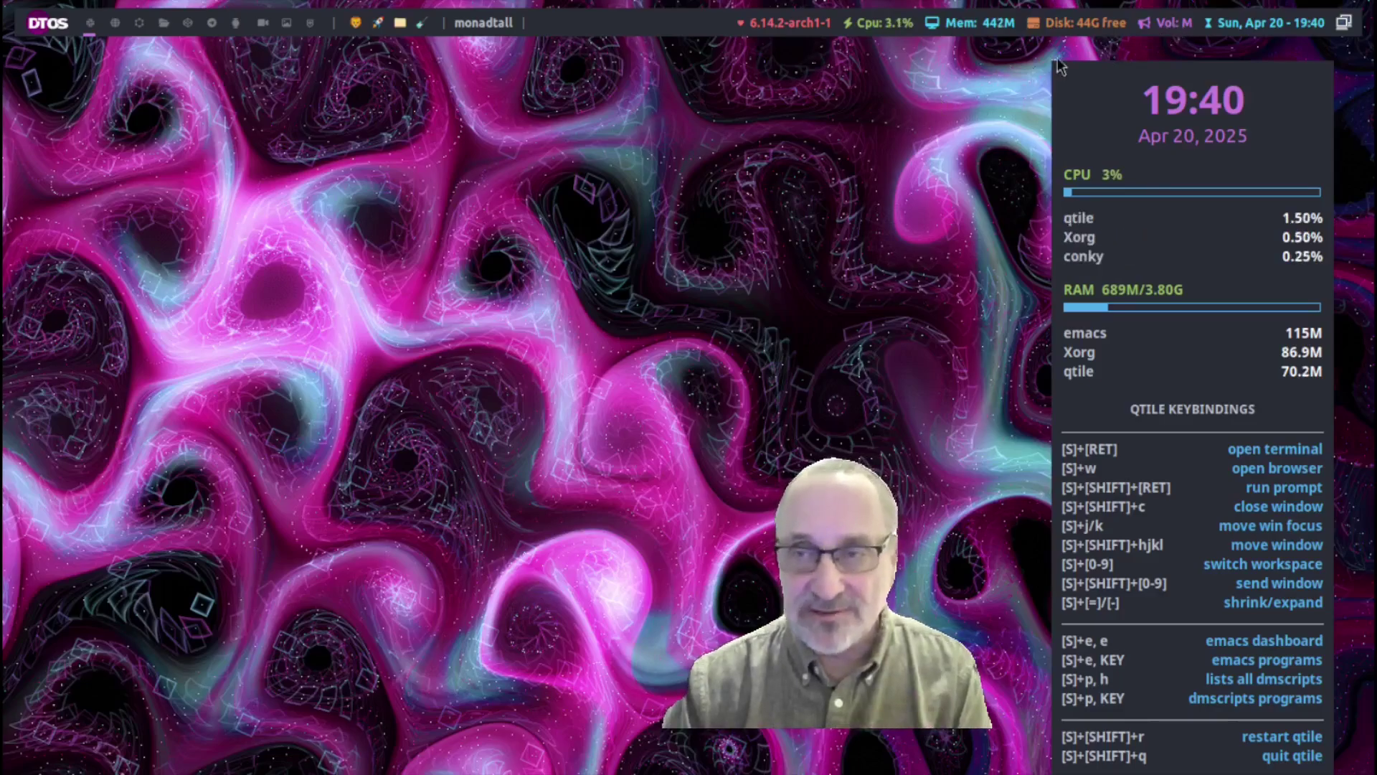
# Unmute the audio and start playing the Building DTOS livestream video.
pyautogui.click(1159, 23)
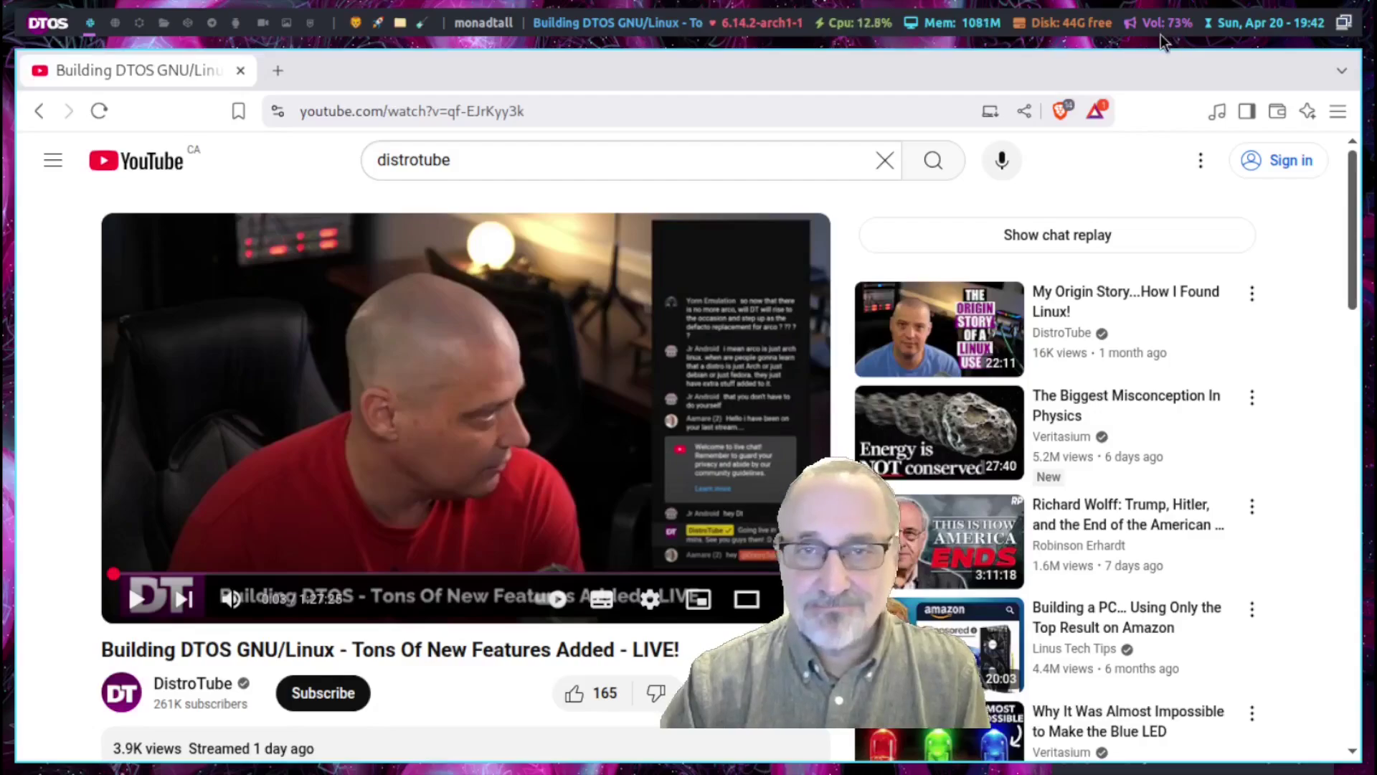
pyautogui.press('space')
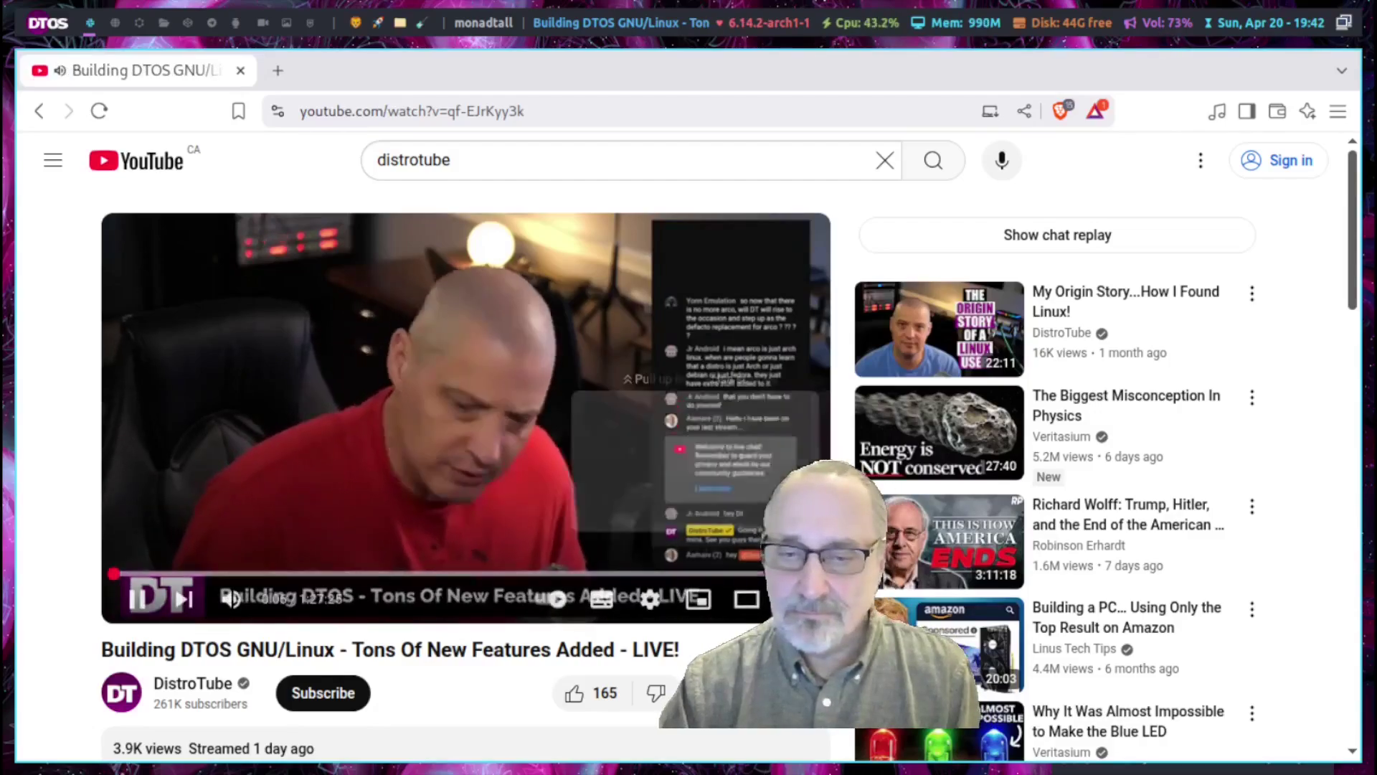
pyautogui.moveTo(1236, 348)
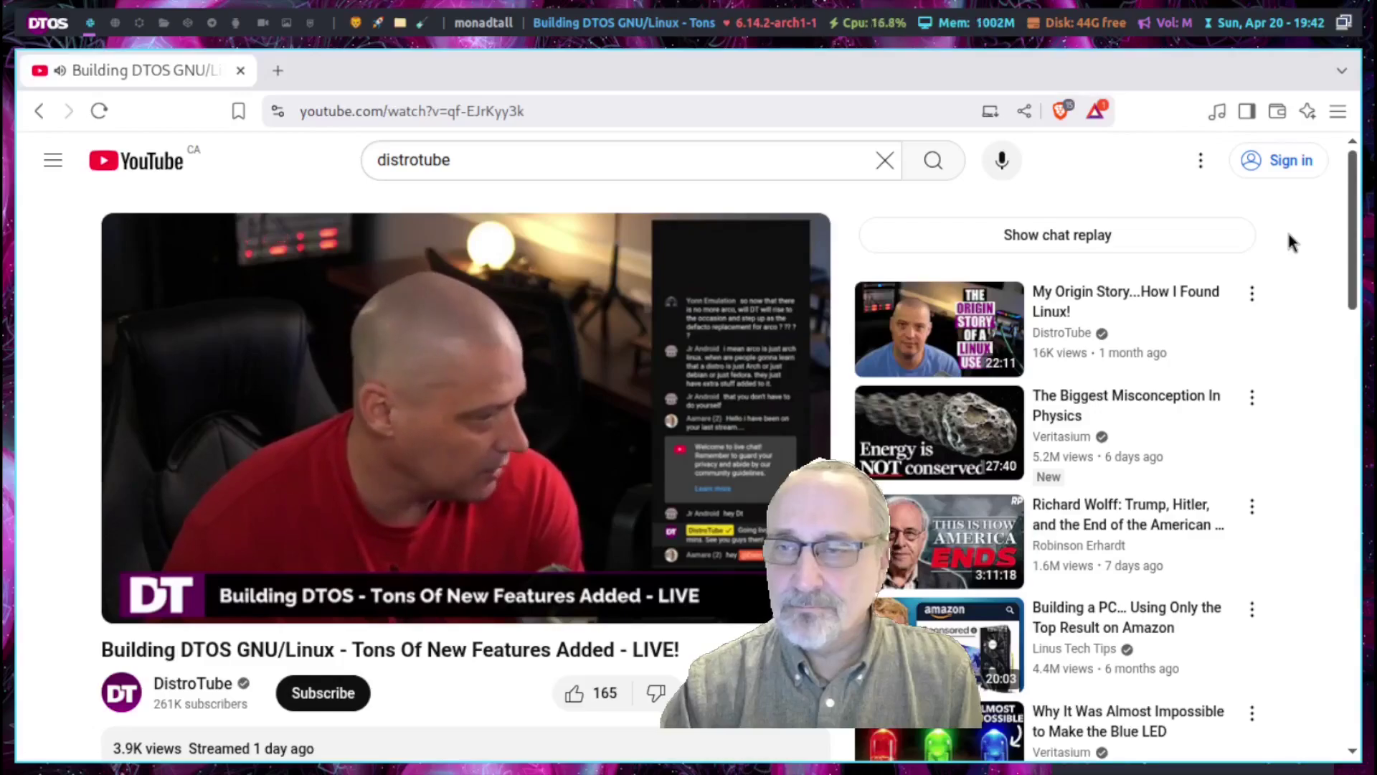
pyautogui.click(1170, 28)
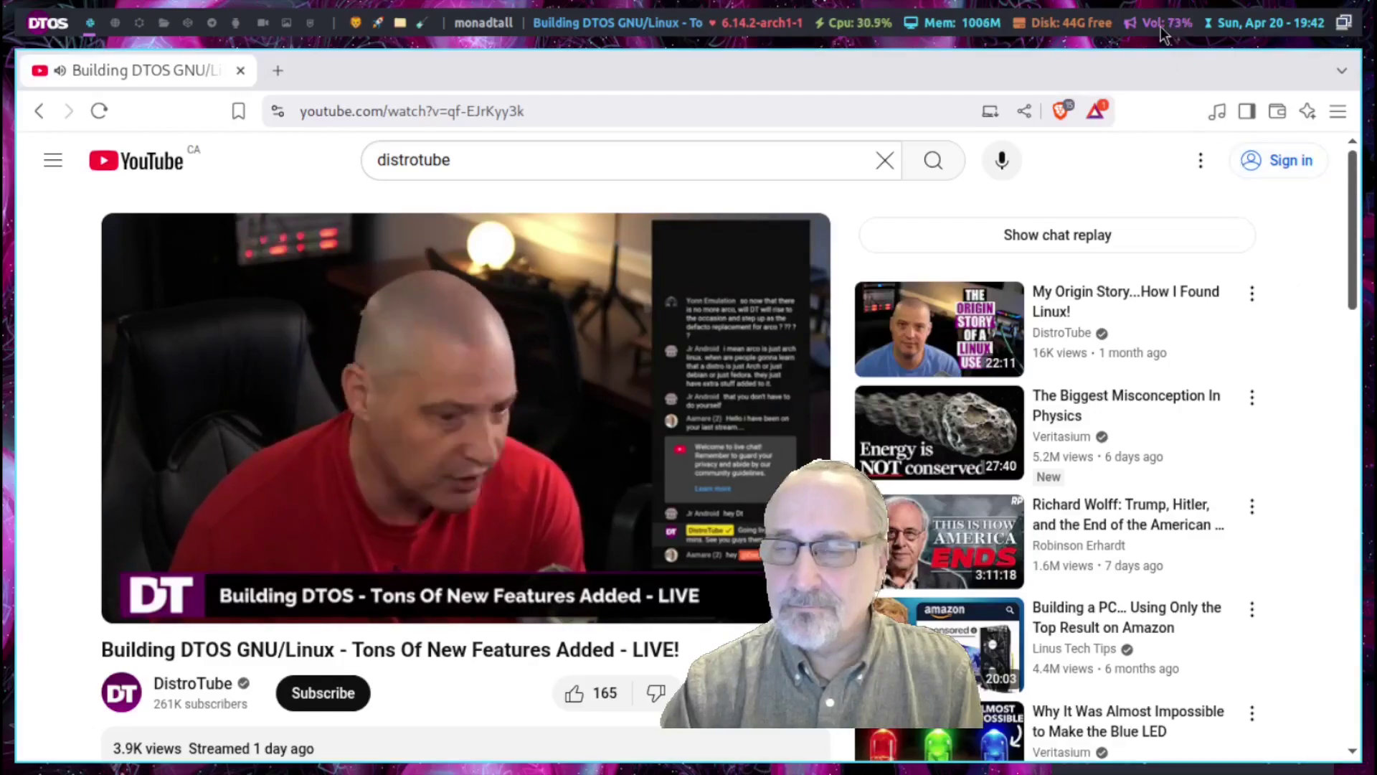
# Scroll the Vol widget to bring the volume to 100%, then close Brave.
pyautogui.scroll(5, 1164, 33)
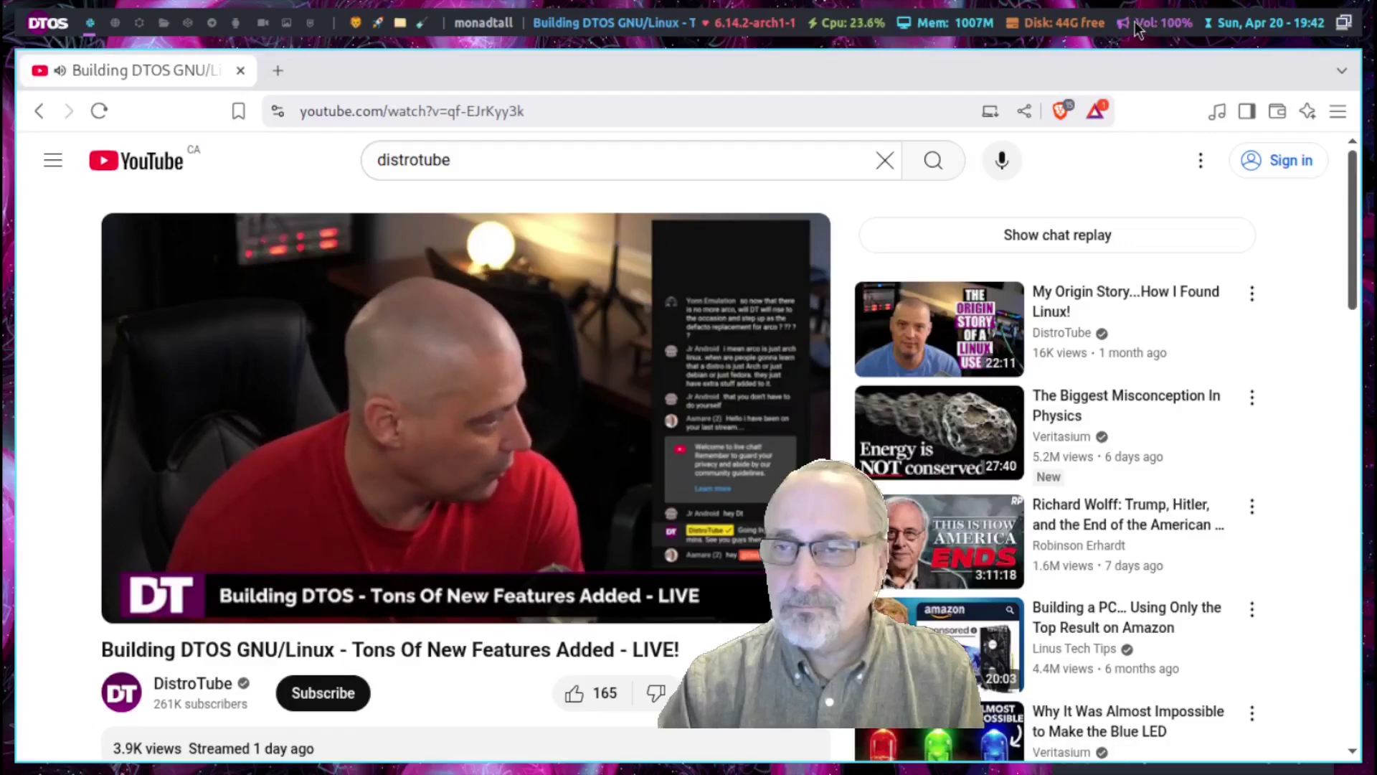
pyautogui.scroll(-5, 1135, 29)
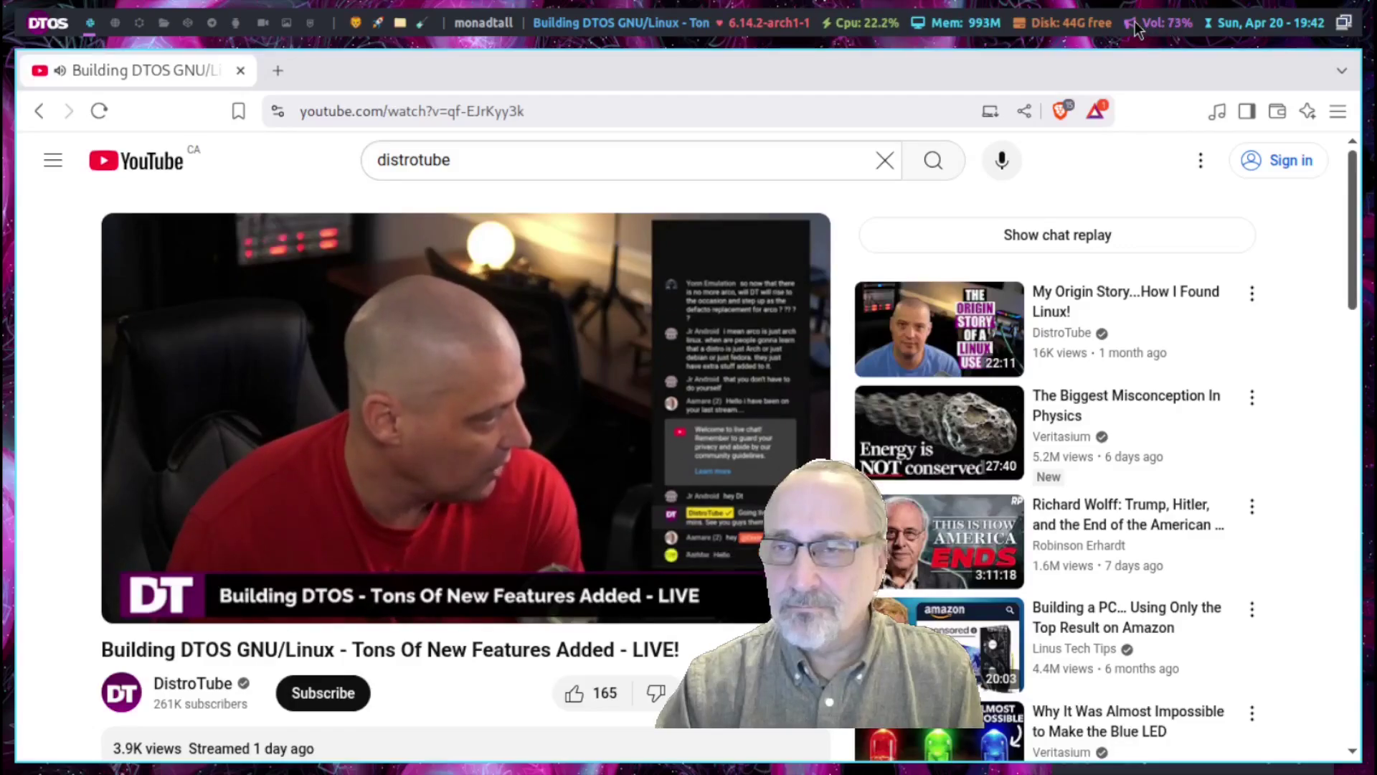
pyautogui.scroll(-10, 1136, 29)
pyautogui.scroll(-4, 1136, 28)
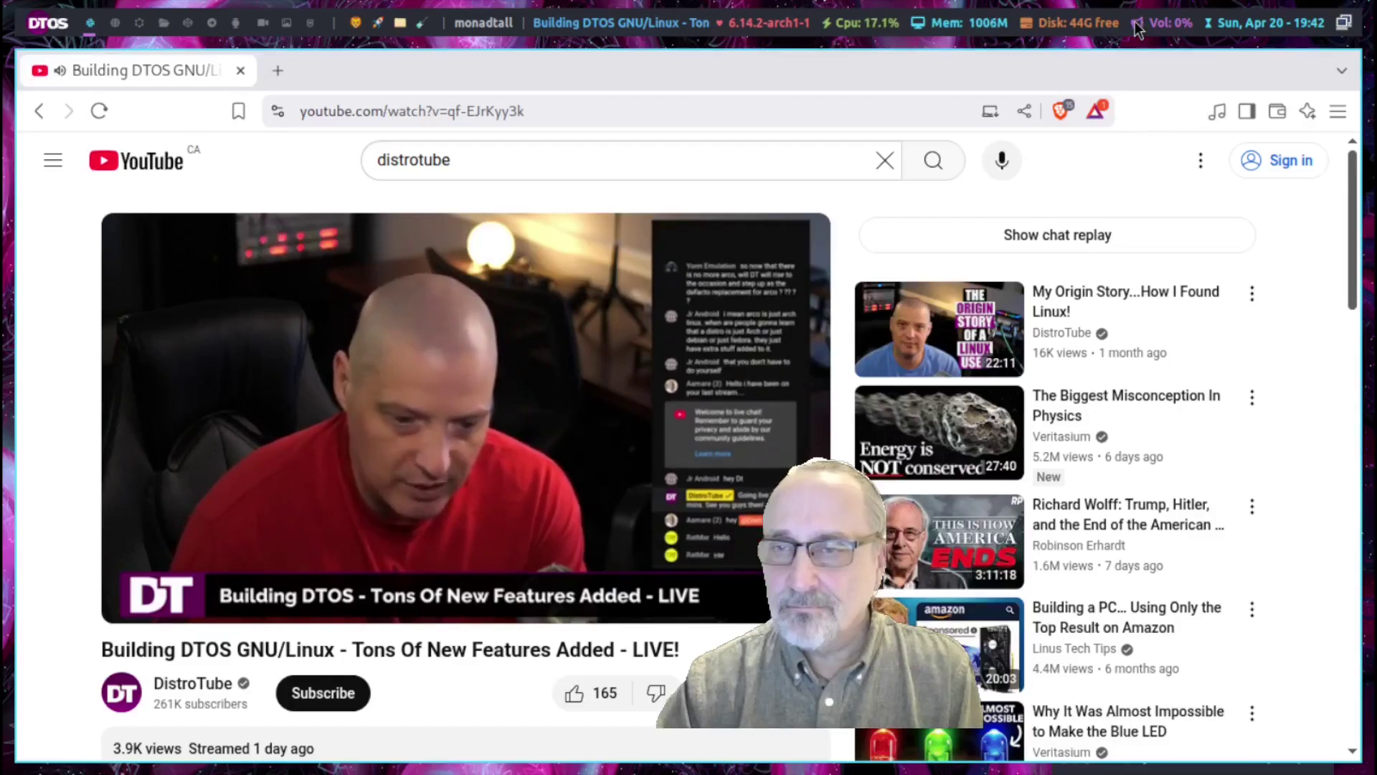
pyautogui.scroll(5, 1134, 29)
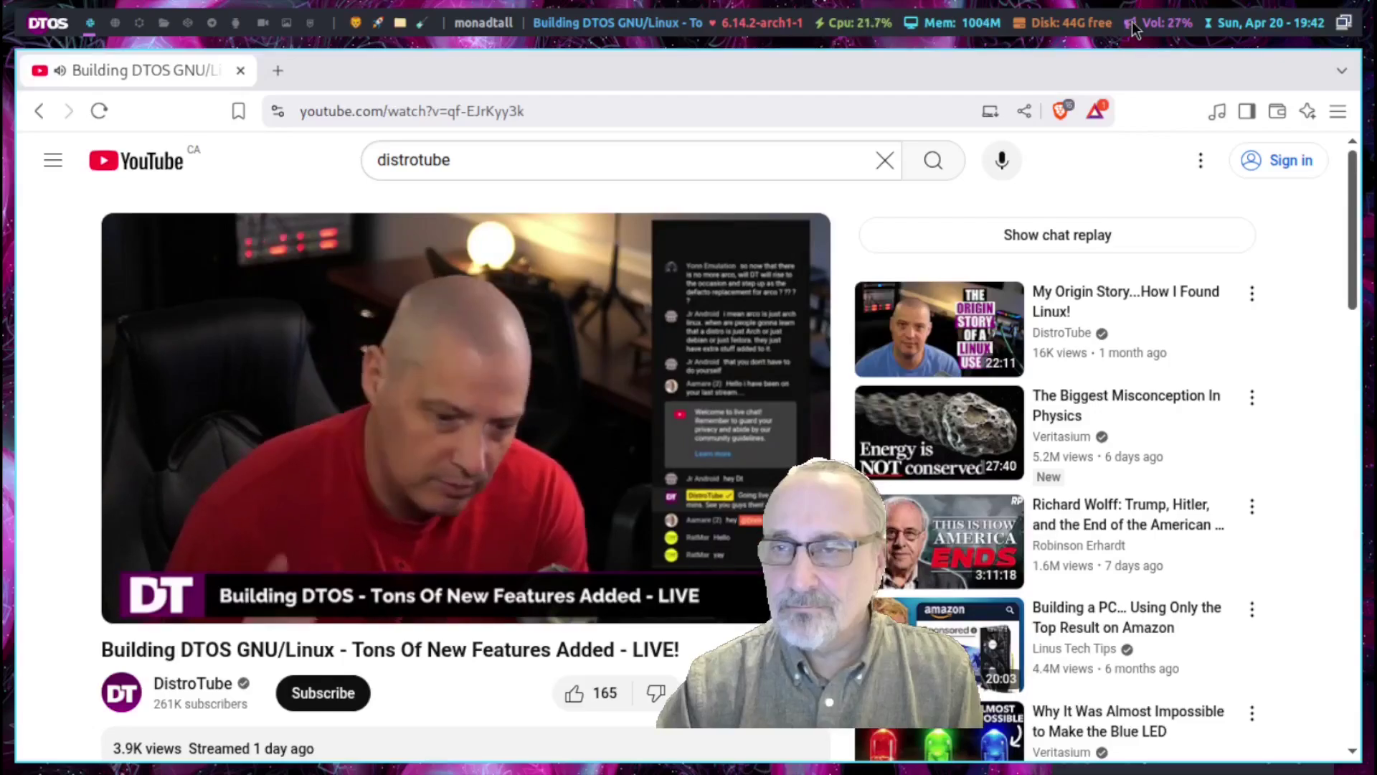
pyautogui.scroll(11, 1133, 29)
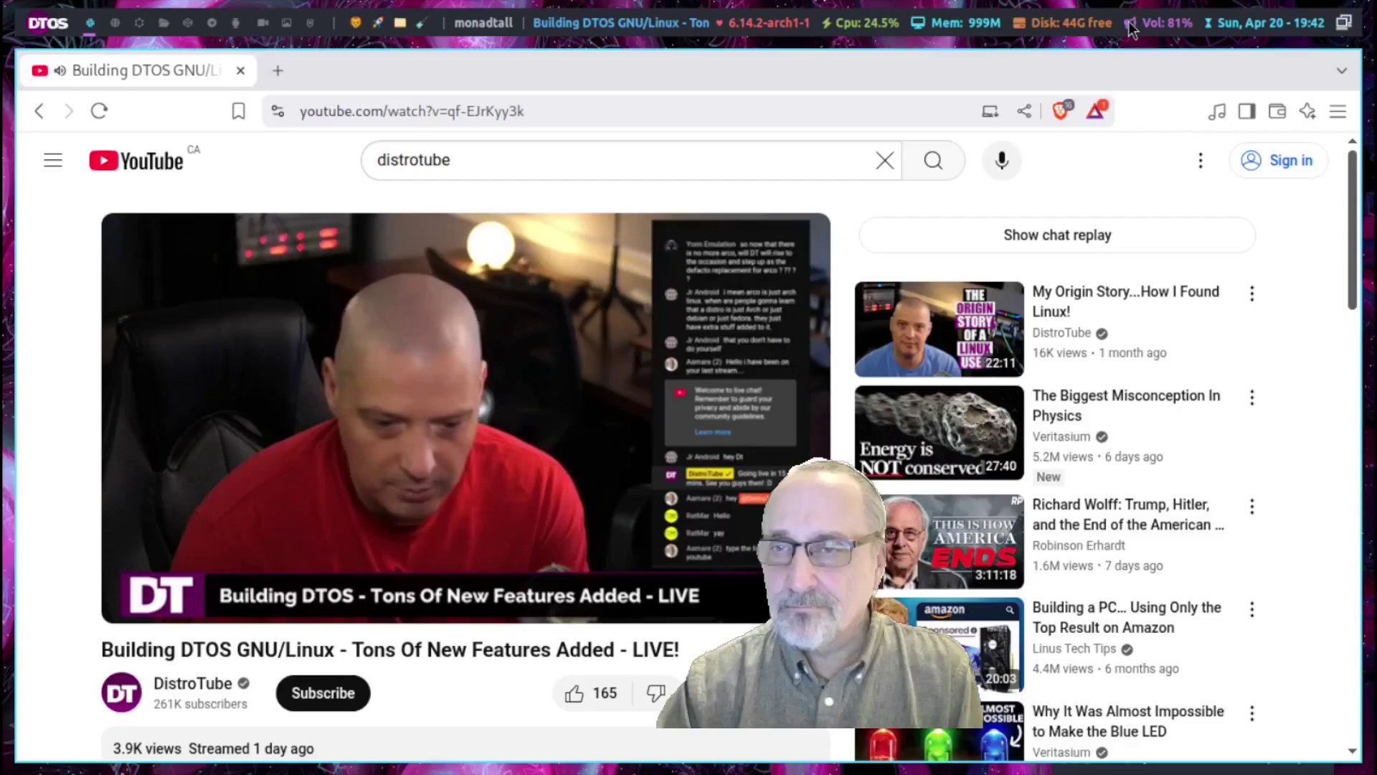
pyautogui.scroll(4, 1130, 28)
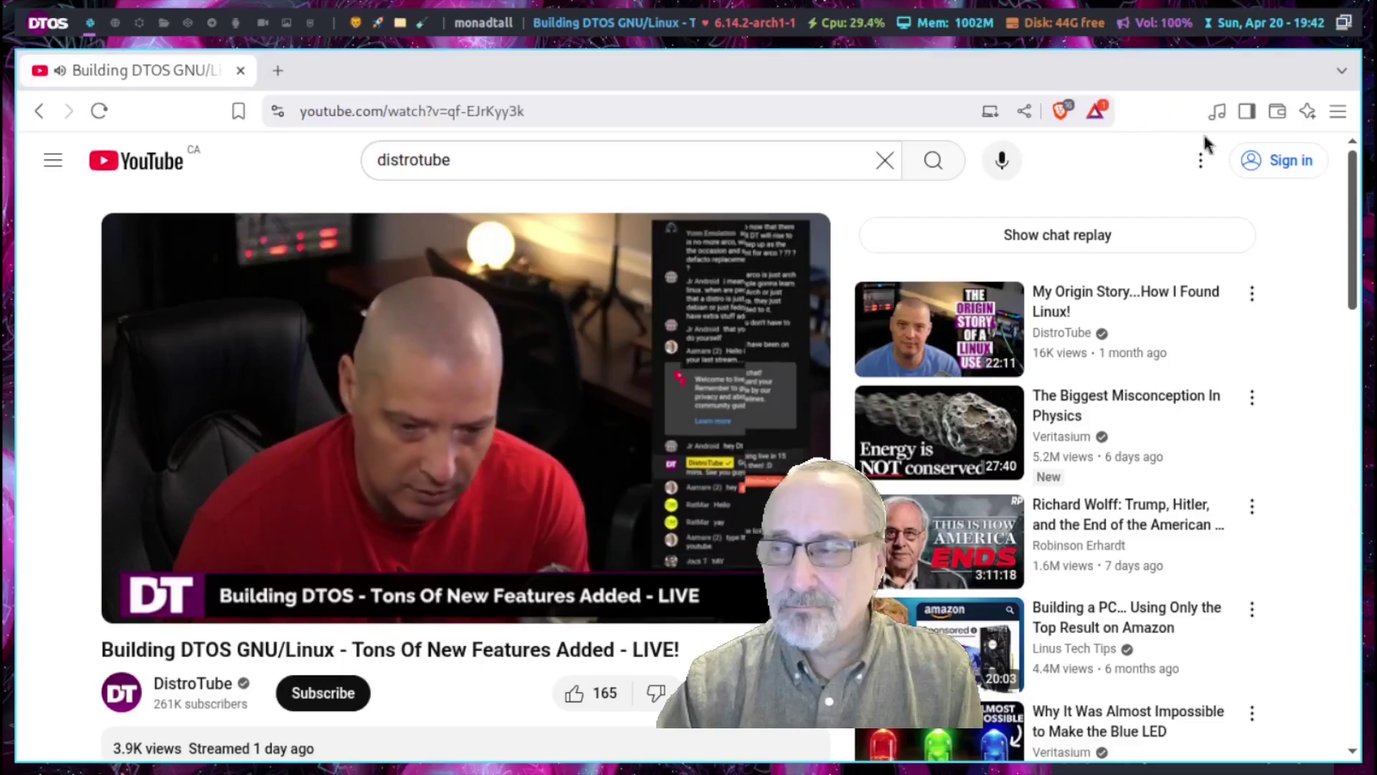
pyautogui.press('super+shift+c')
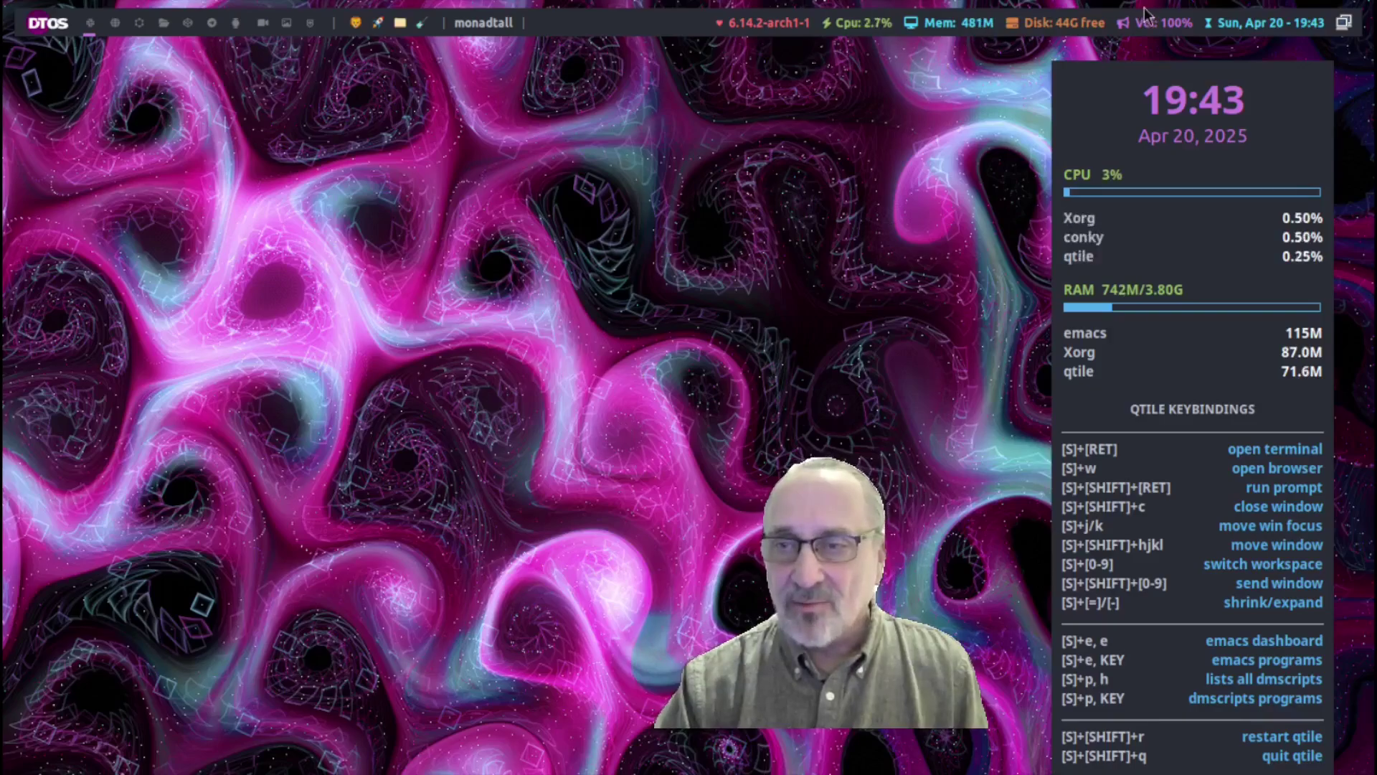
pyautogui.click(1180, 23)
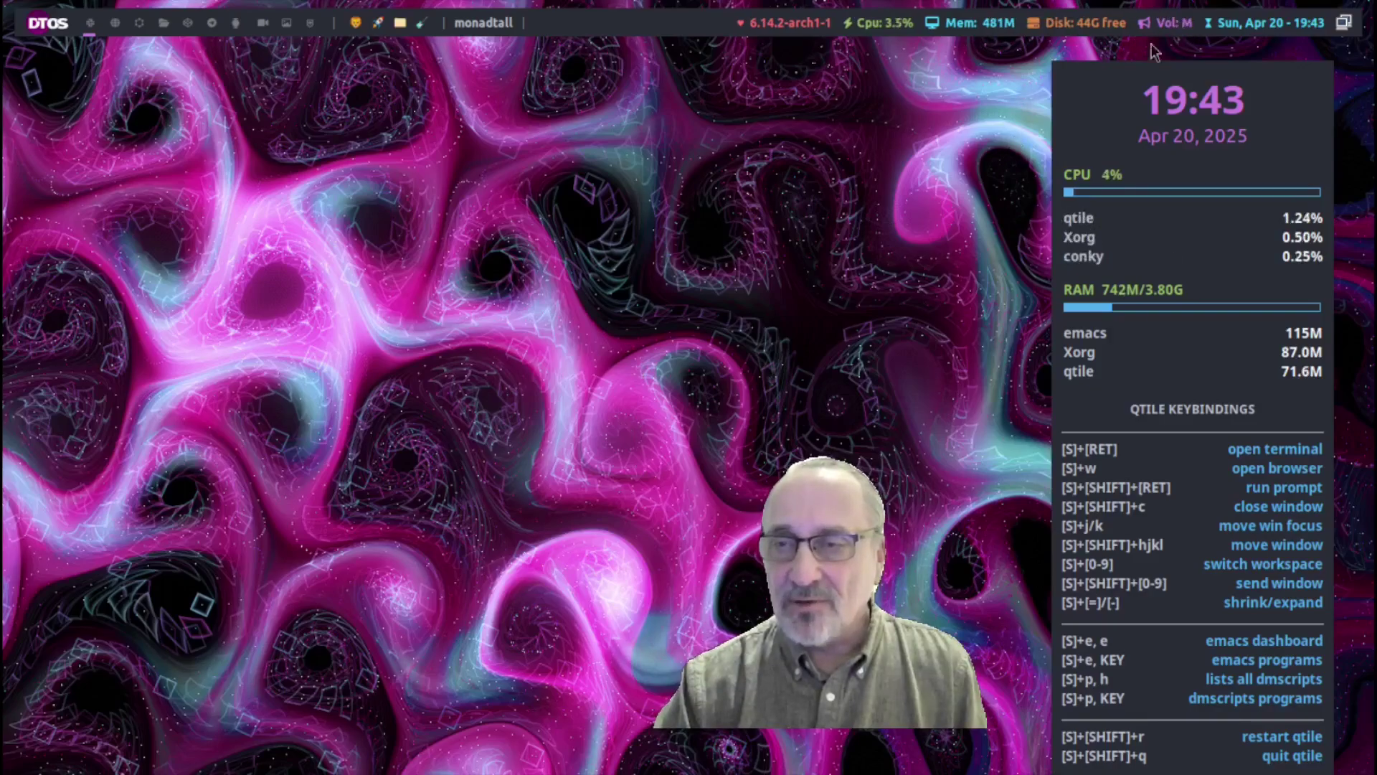
pyautogui.click(1170, 24)
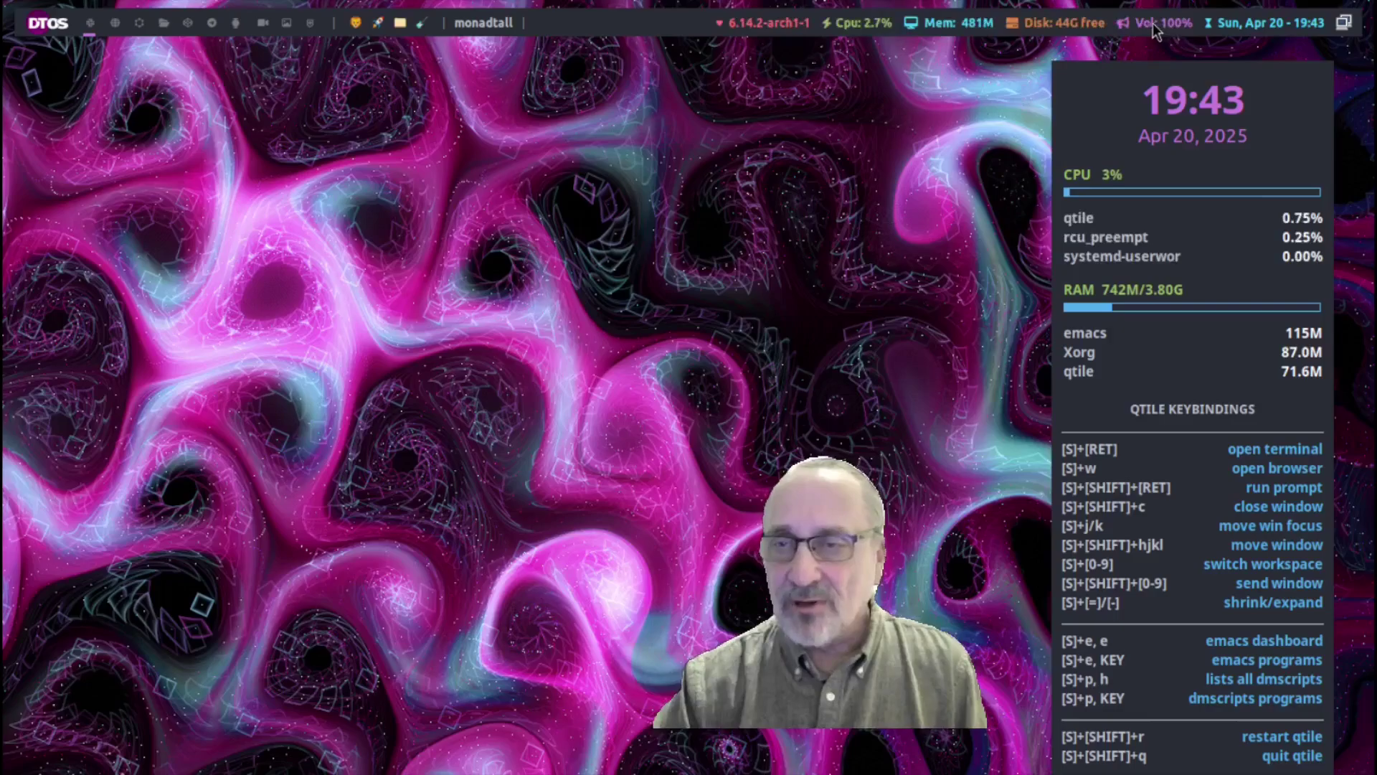
pyautogui.scroll(-5, 1150, 25)
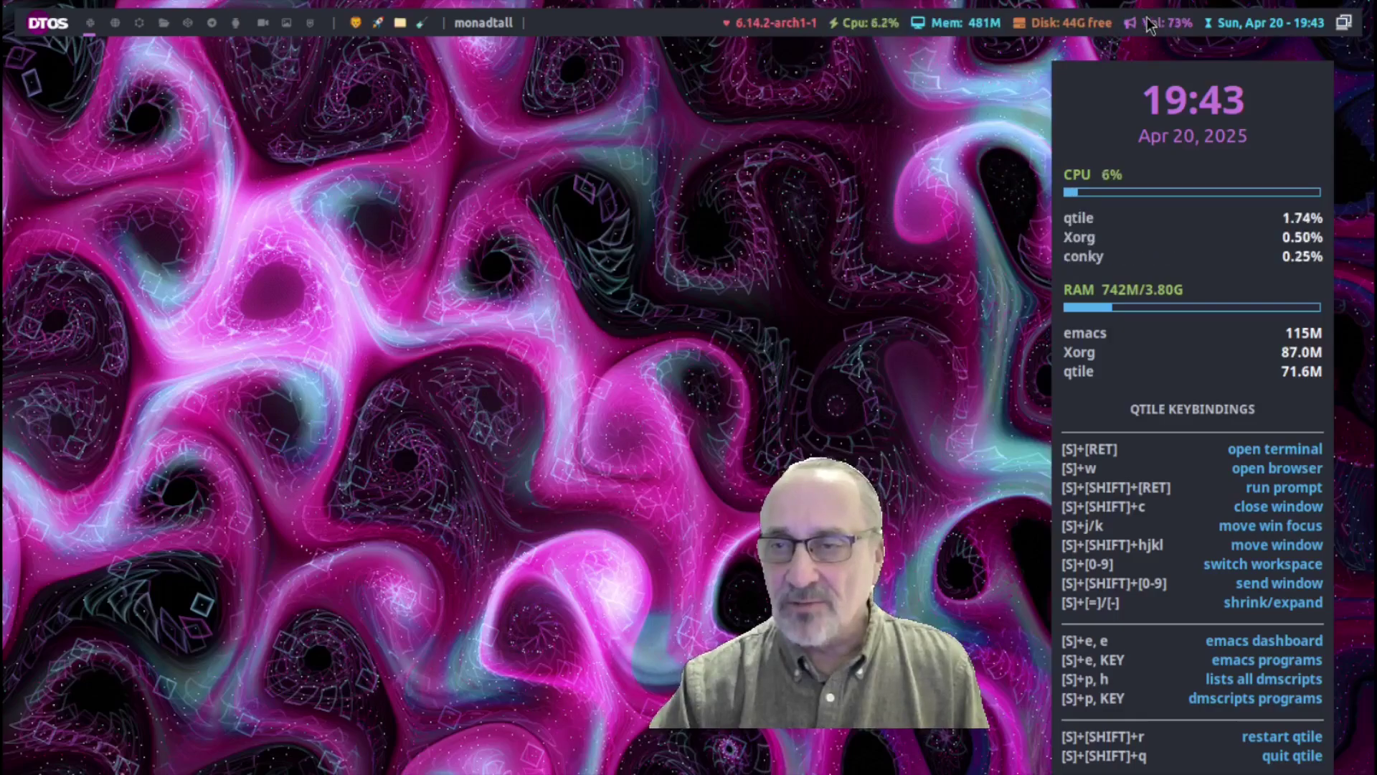
pyautogui.scroll(-10, 1150, 25)
pyautogui.scroll(-4, 1151, 25)
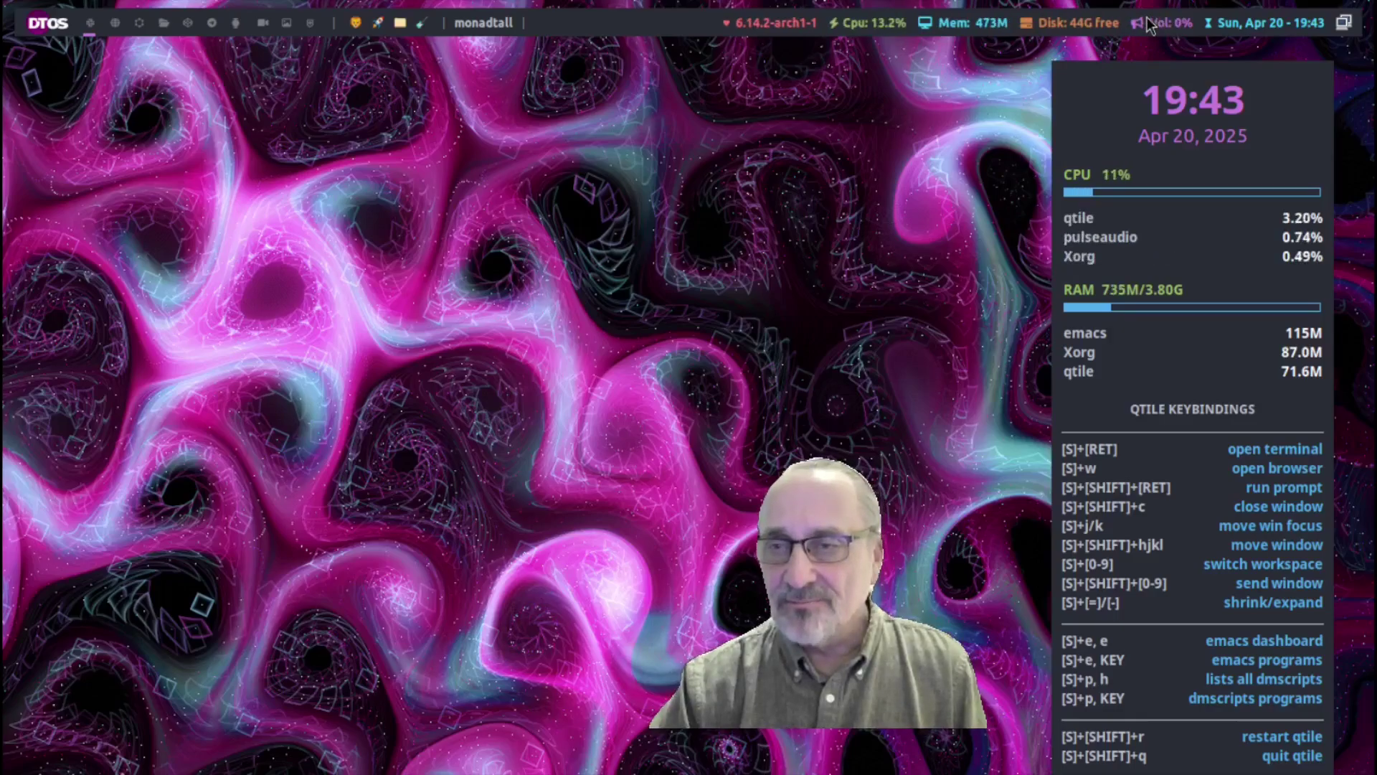
pyautogui.scroll(11, 1150, 25)
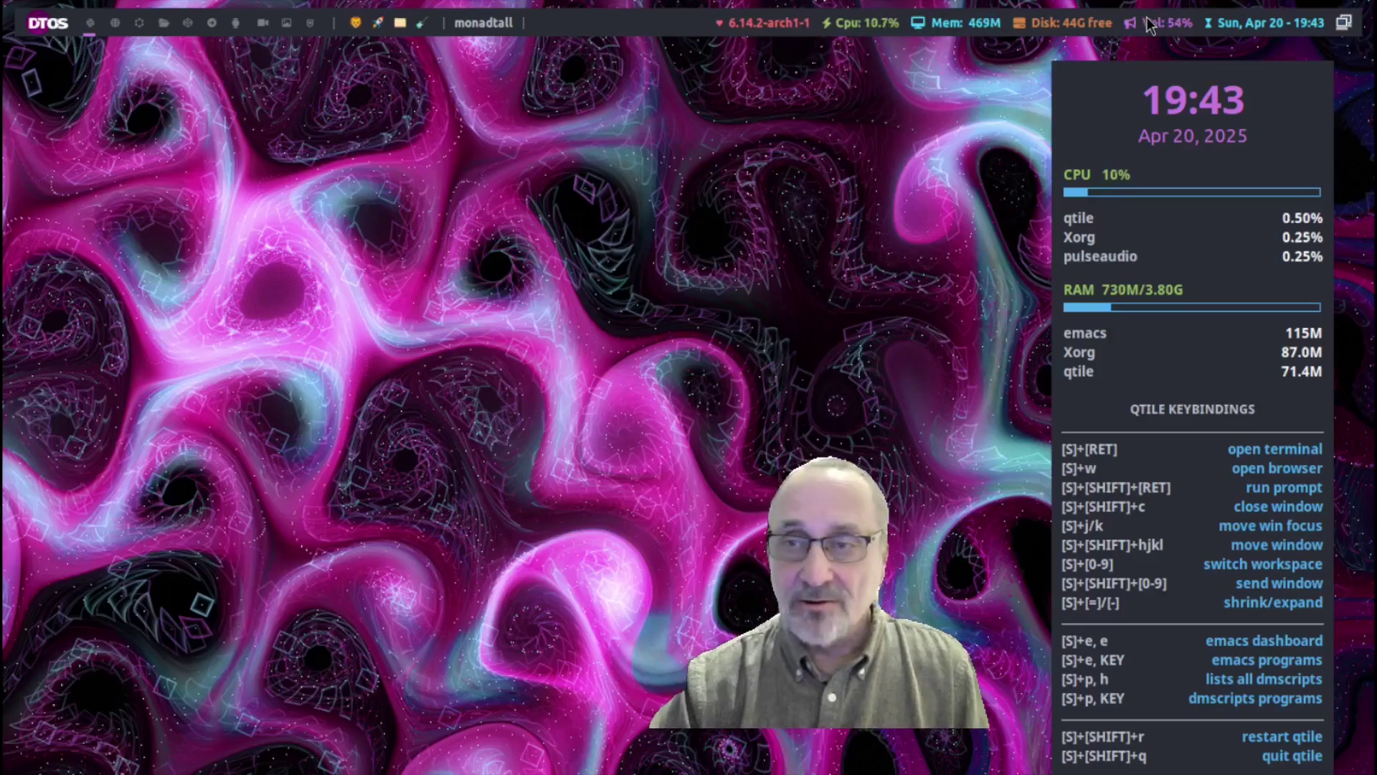
pyautogui.scroll(10, 1151, 25)
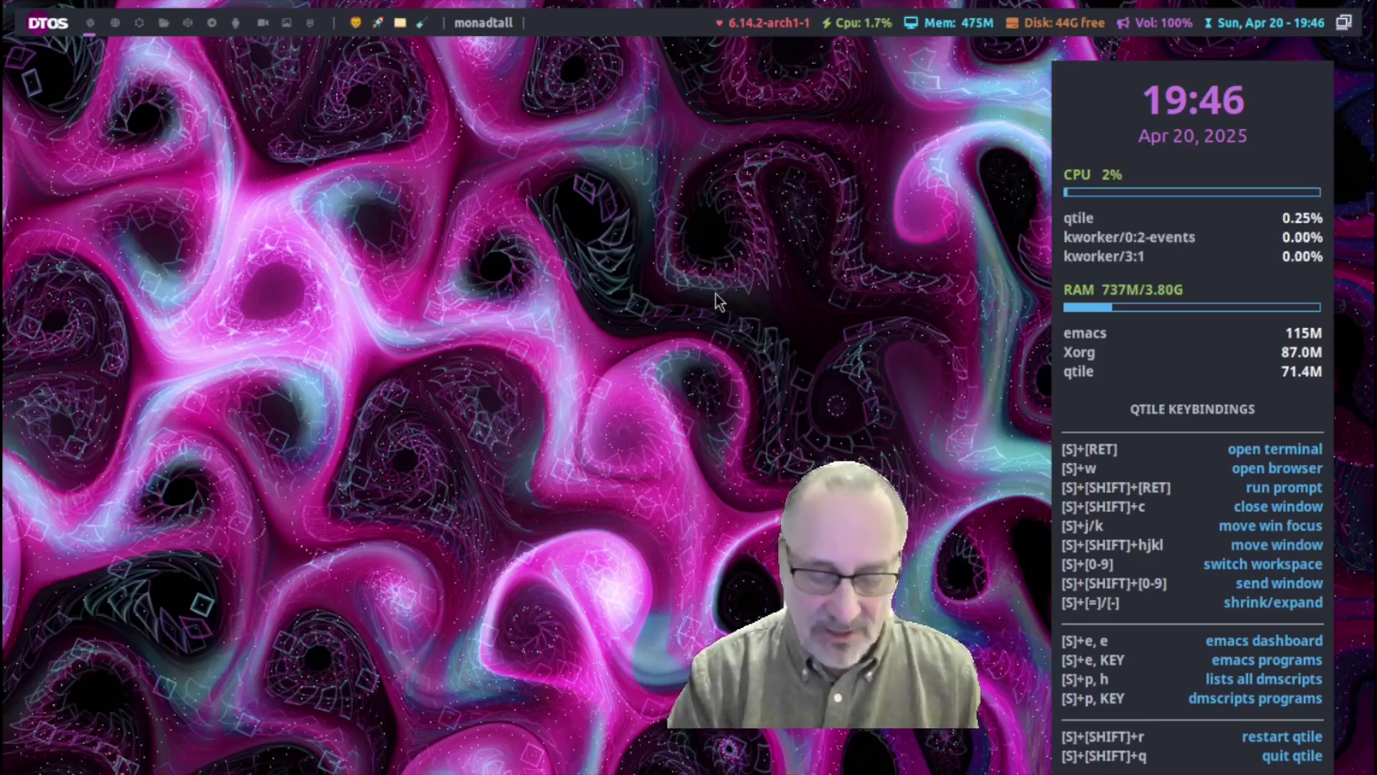
# Launch htop in Alacritty and check the 1.90G swap total on the Swp line.
pyautogui.press('super+Return')
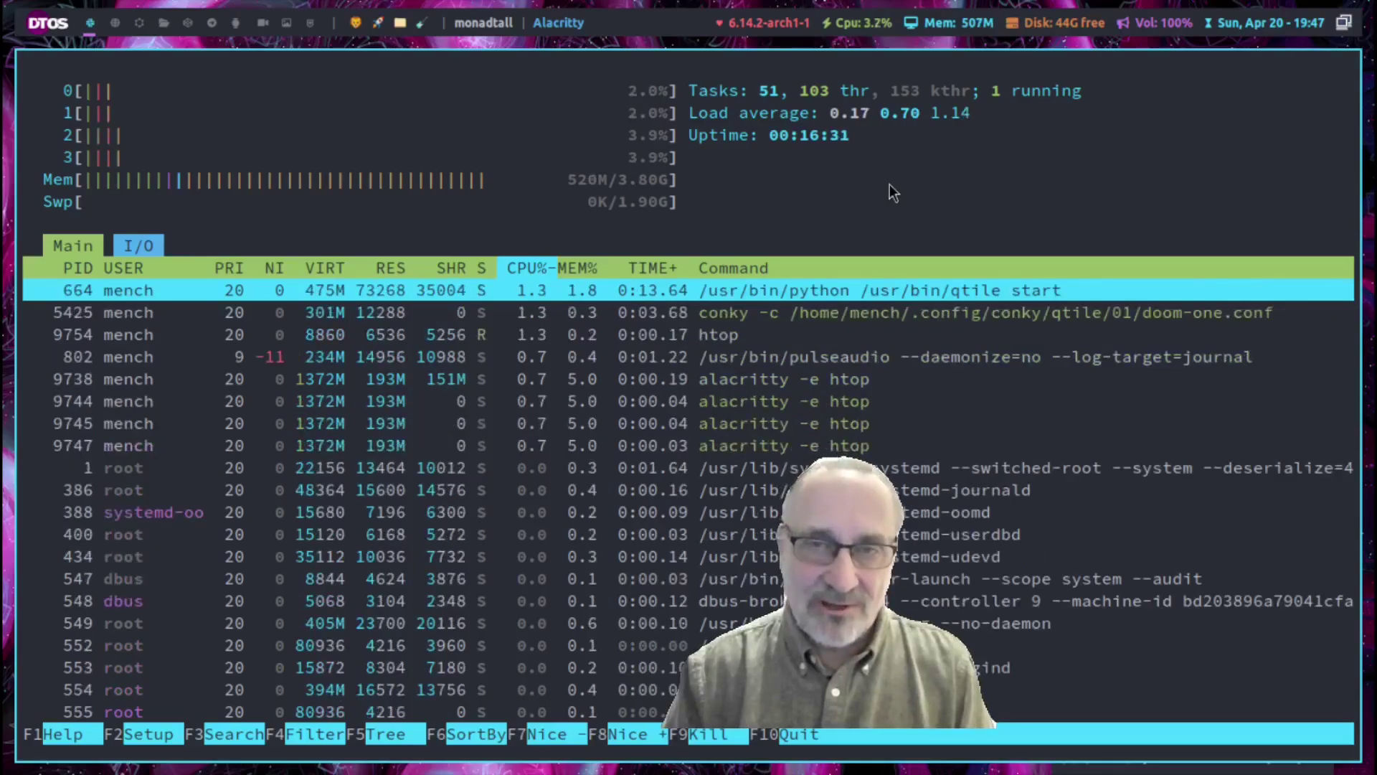
# Quit htop with q to return to the Qtile desktop.
pyautogui.press('q')
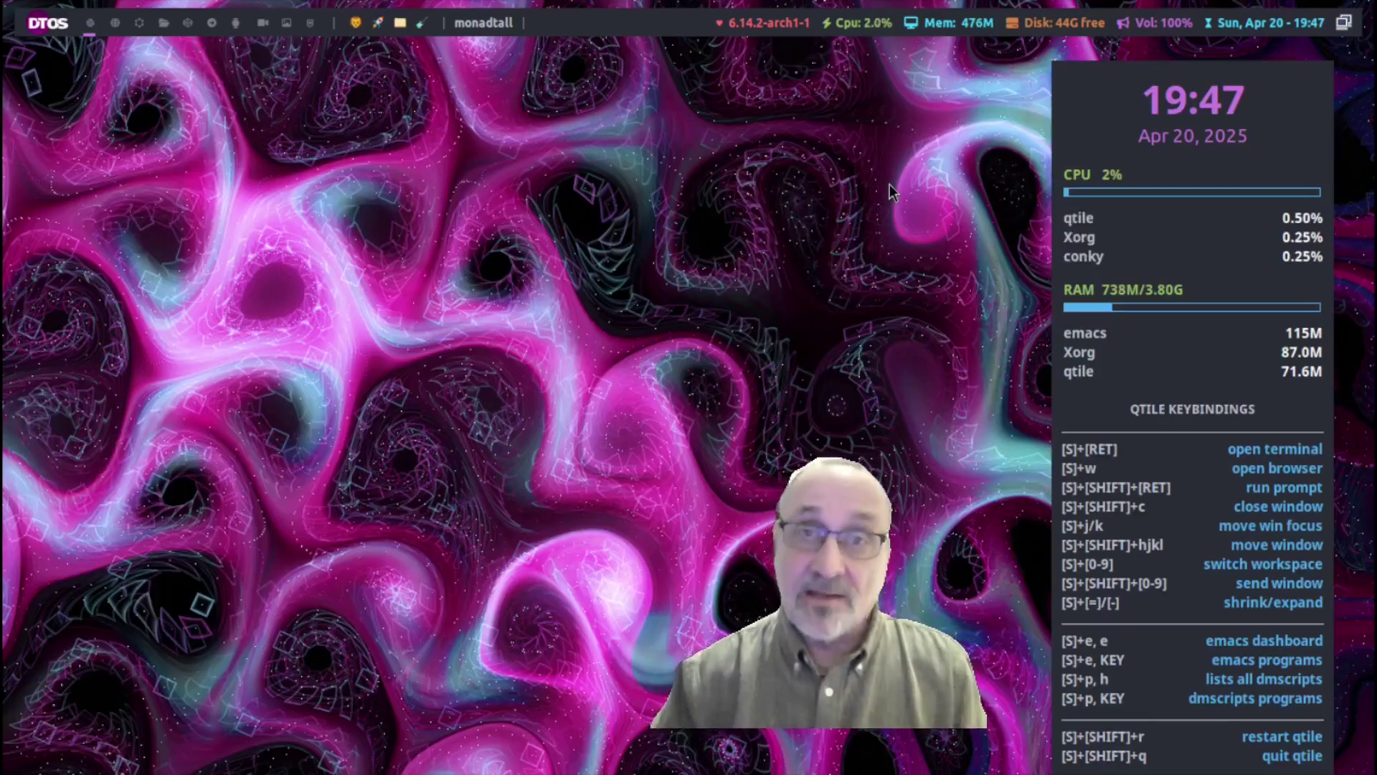